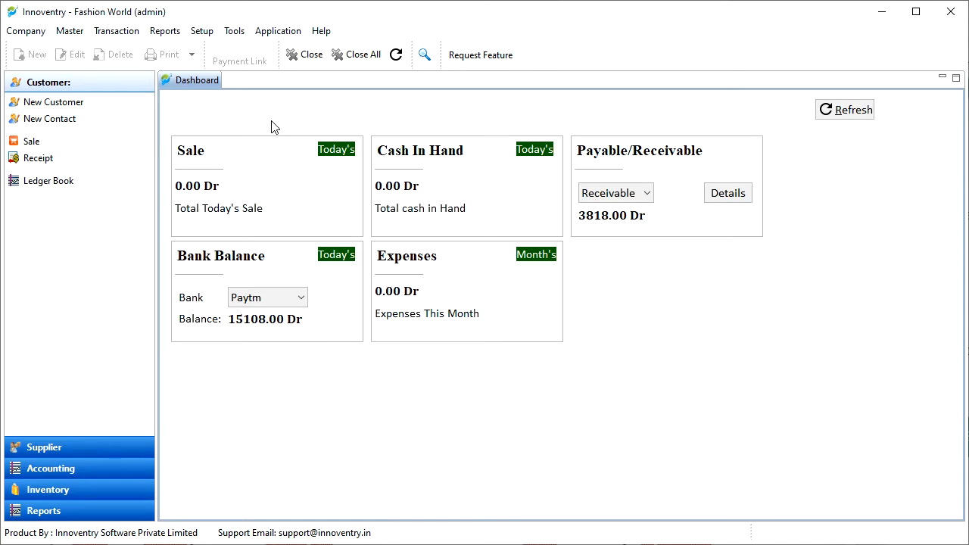
Step: Start a new purchase return and choose Akash Enterprises as its ledger
{"action": "left_click", "coordinate": [117, 31]}
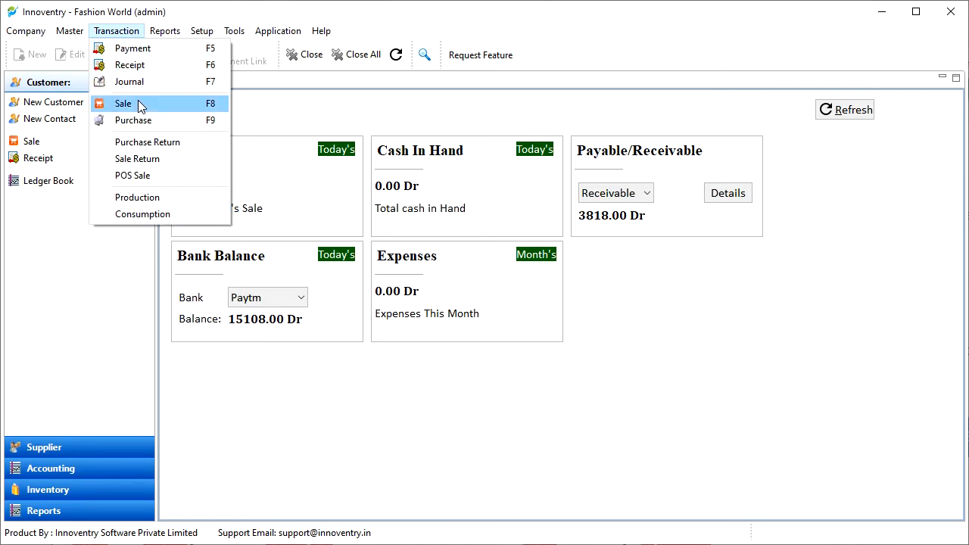
{"action": "left_click", "coordinate": [192, 142]}
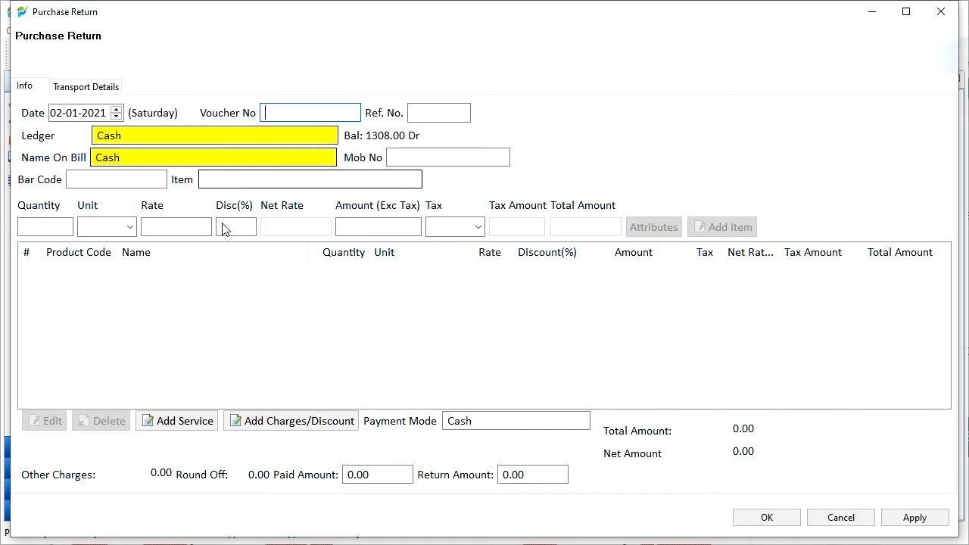
{"action": "left_click", "coordinate": [154, 136]}
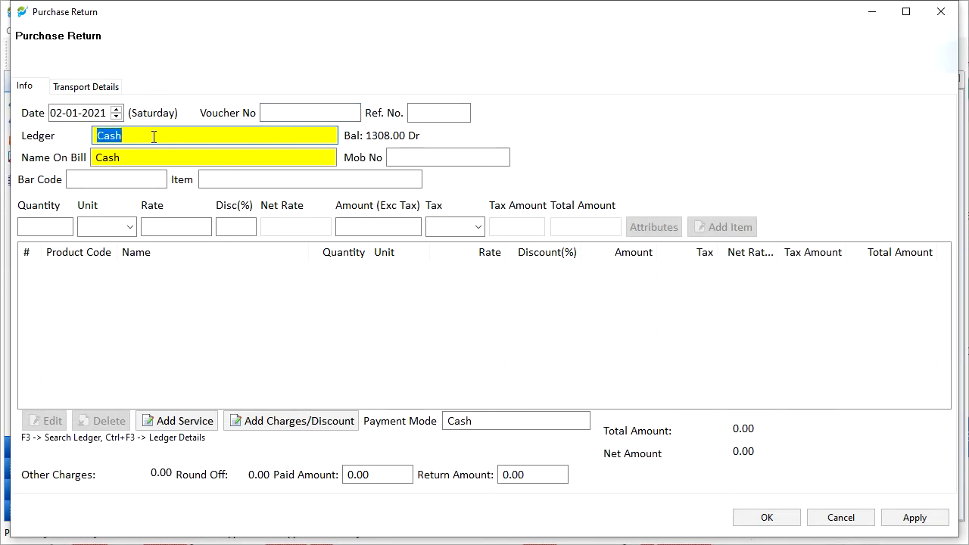
{"action": "type", "text": "ak"}
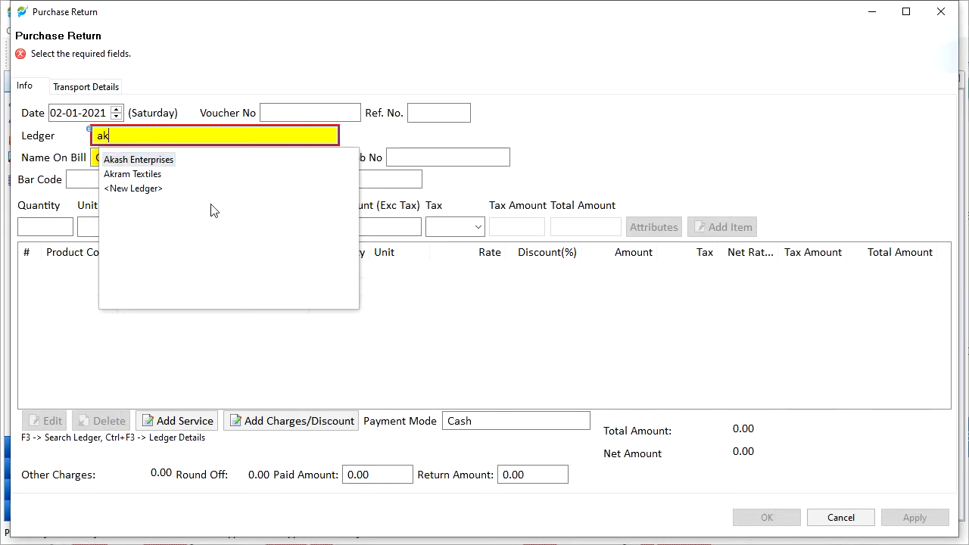
{"action": "key", "text": "Down"}
{"action": "key", "text": "Up"}
{"action": "key", "text": "Down"}
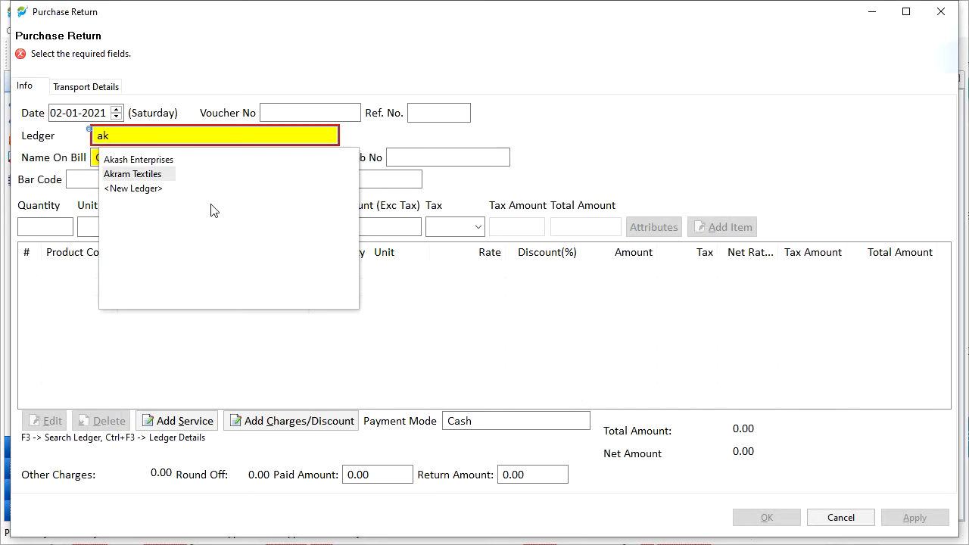
{"action": "key", "text": "Up"}
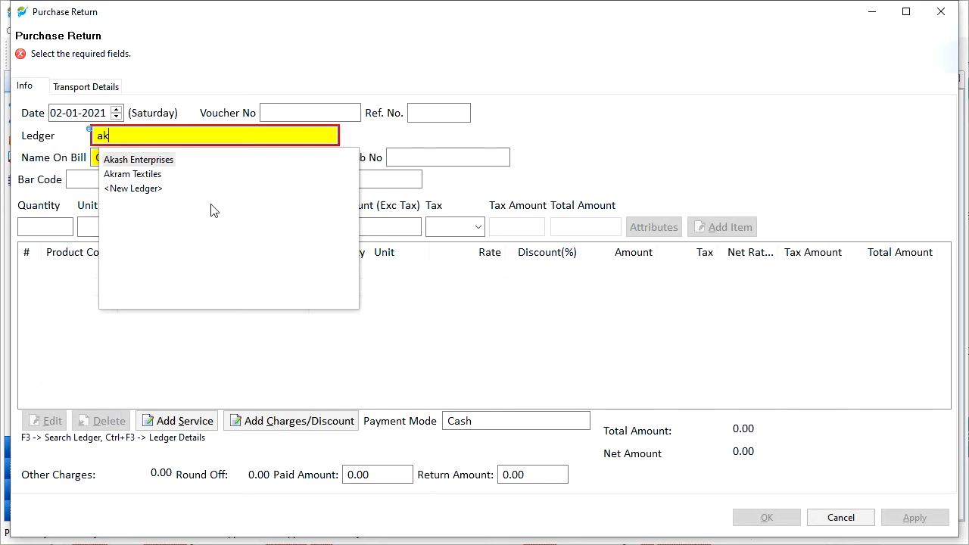
{"action": "key", "text": "Return"}
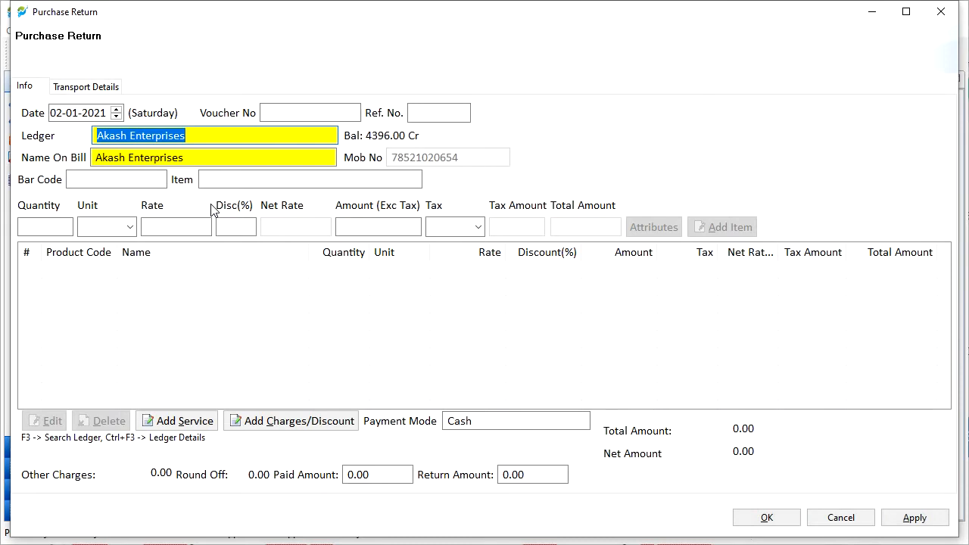
{"action": "type", "text": "new"}
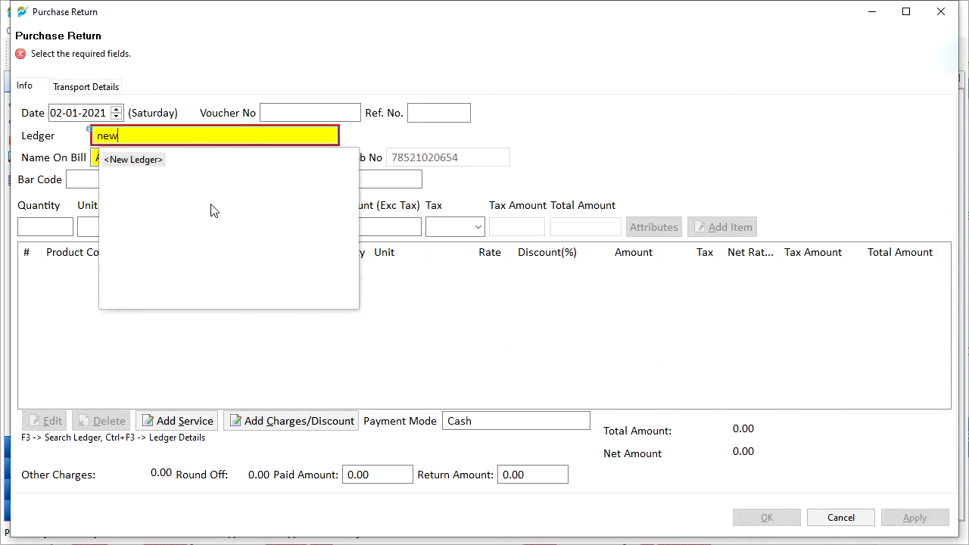
{"action": "key", "text": "Return"}
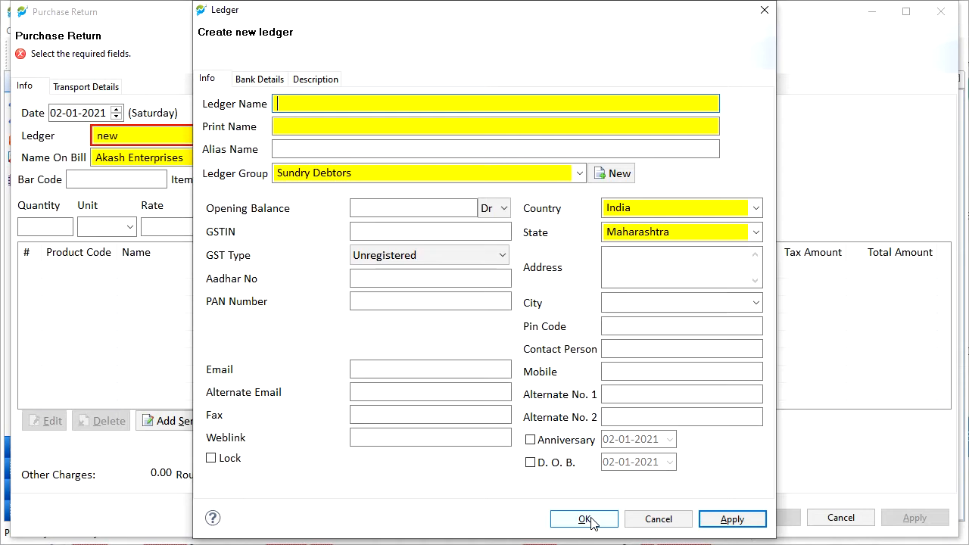
{"action": "left_click", "coordinate": [658, 519]}
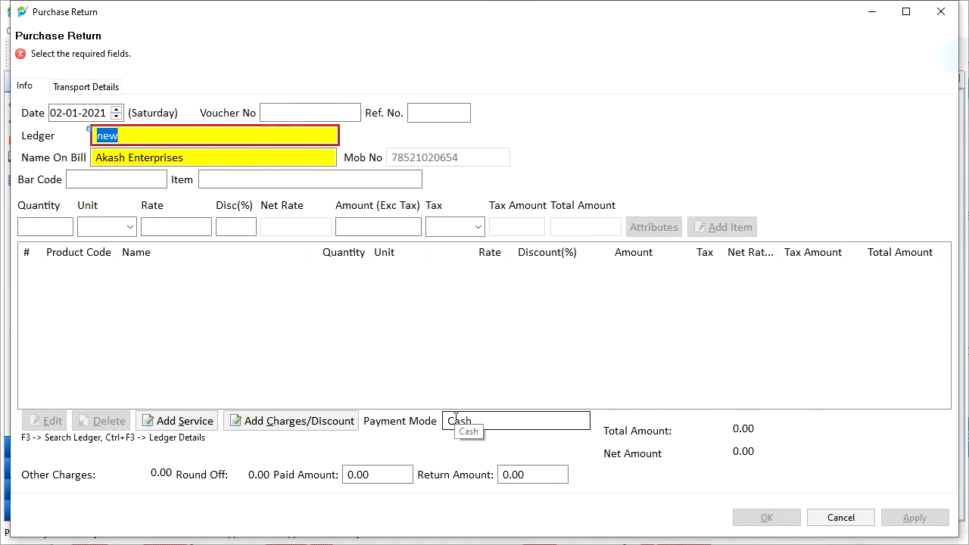
{"action": "type", "text": "ak"}
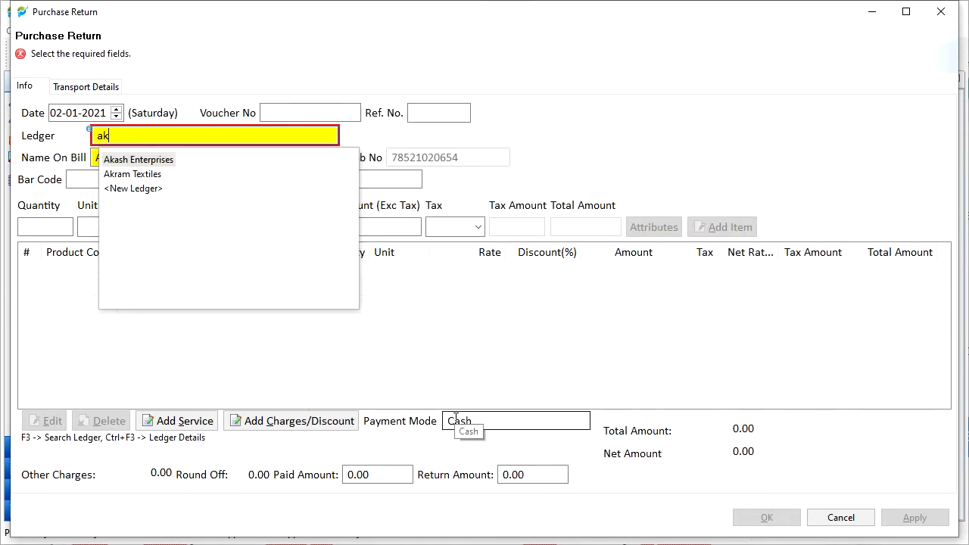
{"action": "key", "text": "Return"}
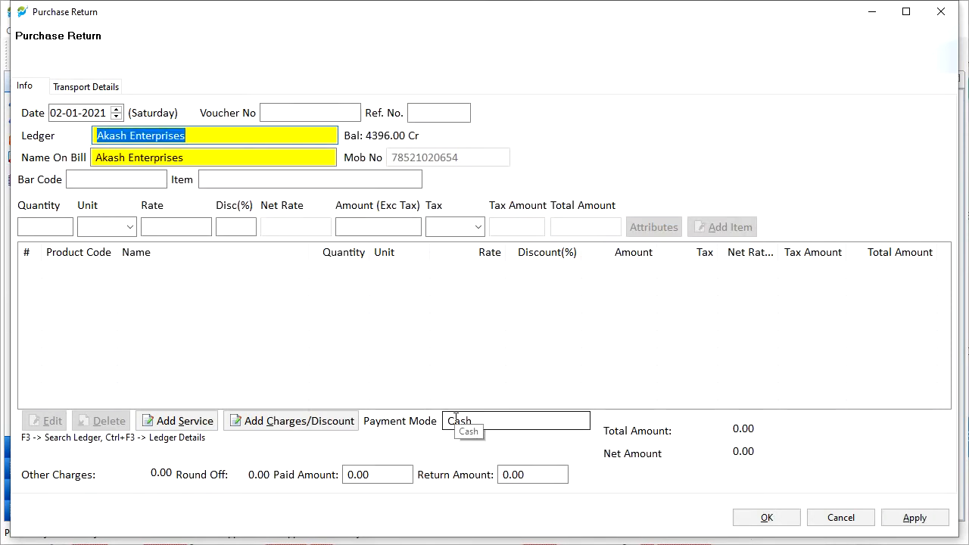
Step: Retype the ending of the name on the bill as Akash Enterprises and set the voucher number to 53
{"action": "left_click", "coordinate": [200, 157]}
{"action": "key", "text": "BackSpace"}
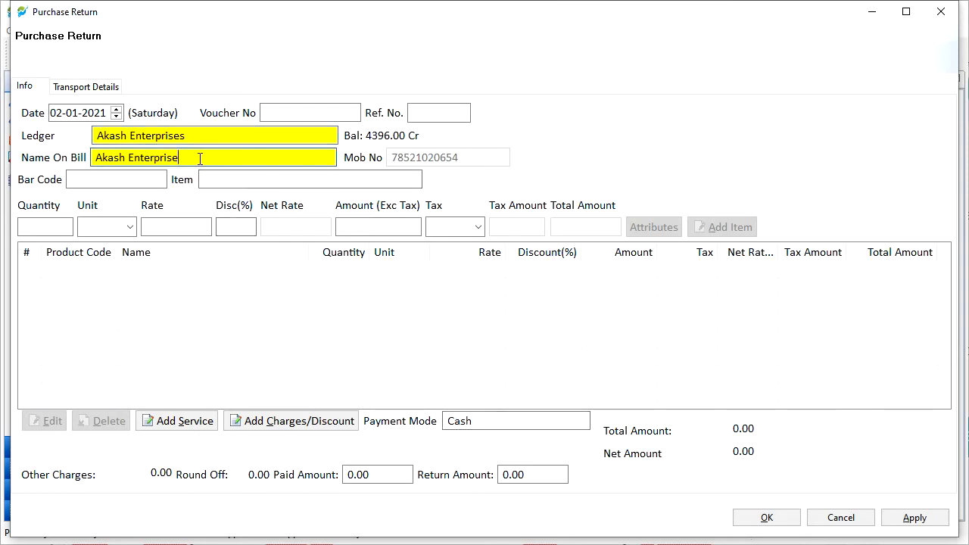
{"action": "key", "text": "BackSpace"}
{"action": "type", "text": "es"}
{"action": "left_click", "coordinate": [272, 114]}
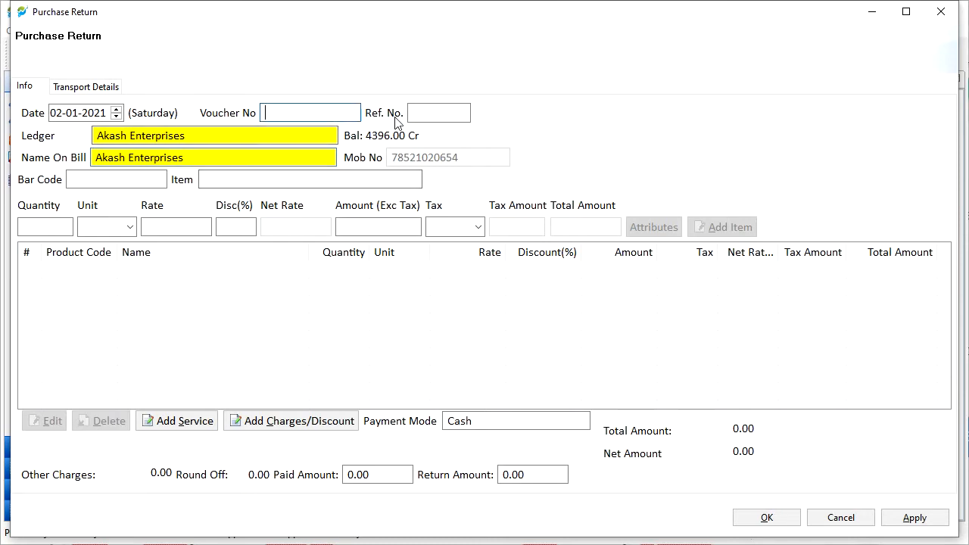
{"action": "type", "text": "53"}
Step: Look up items containing "t" and choose T Shirts as the item to return
{"action": "left_click", "coordinate": [207, 180]}
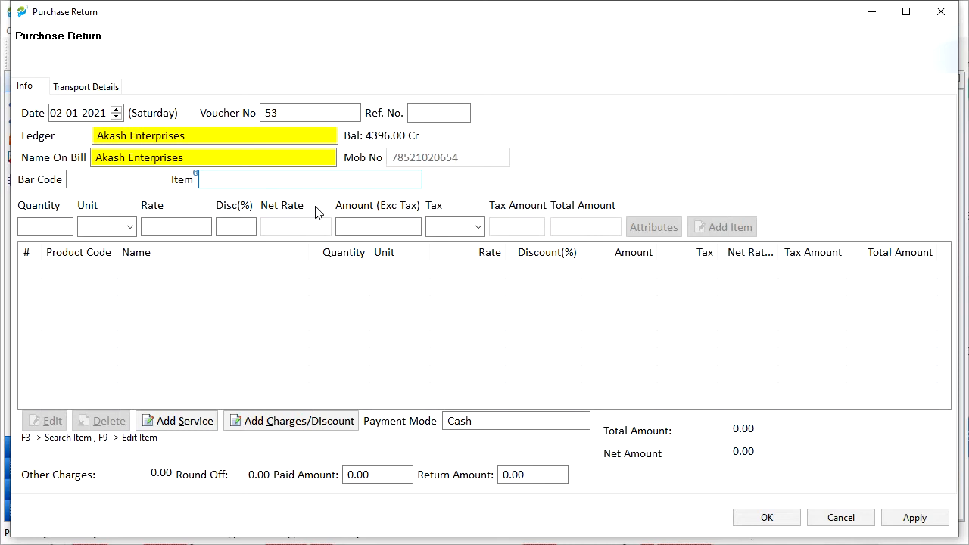
{"action": "type", "text": "t"}
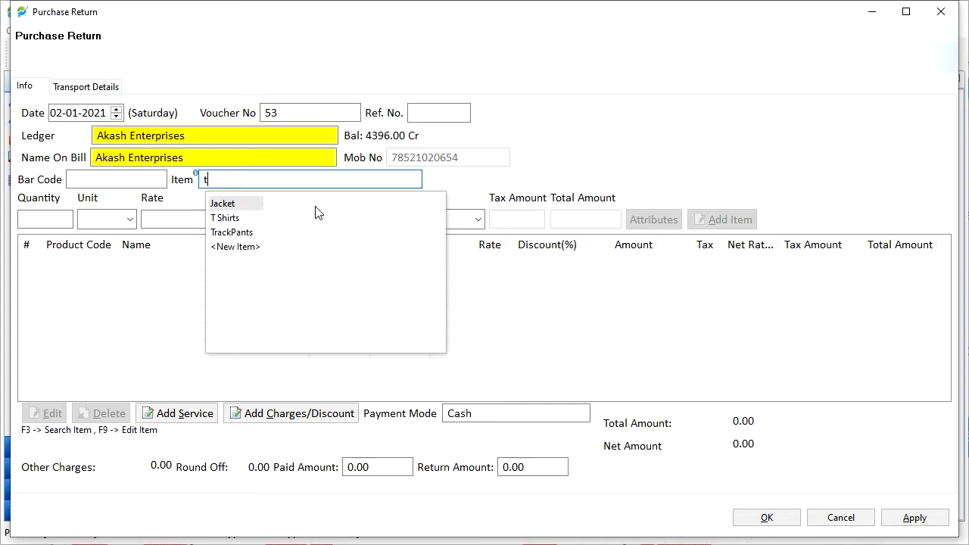
{"action": "key", "text": "Down"}
{"action": "key", "text": "Down"}
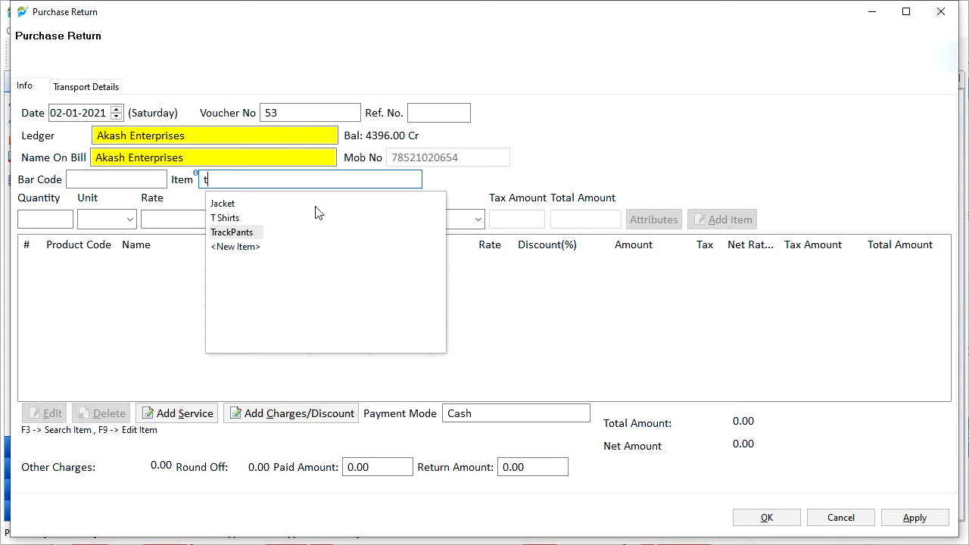
{"action": "key", "text": "Up"}
{"action": "key", "text": "Down"}
{"action": "key", "text": "Up"}
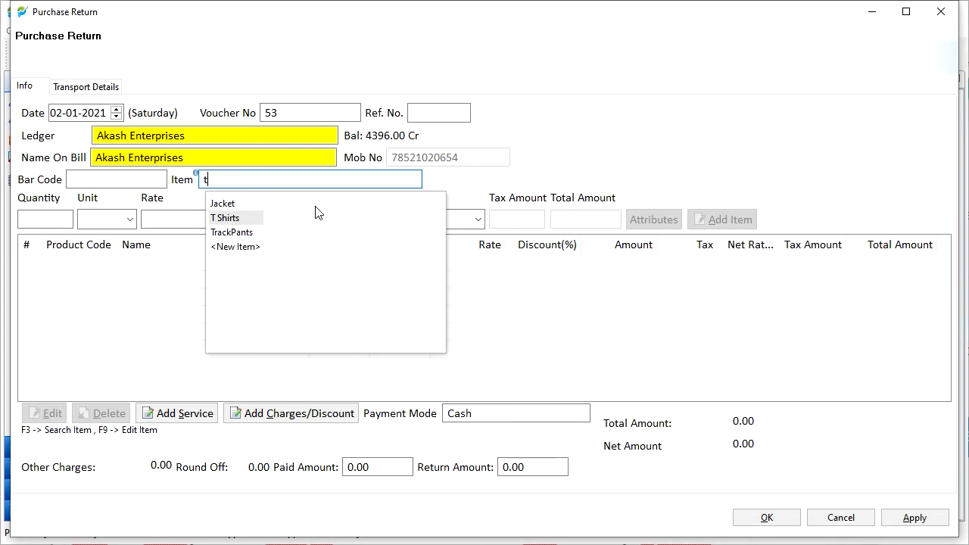
{"action": "key", "text": "Return"}
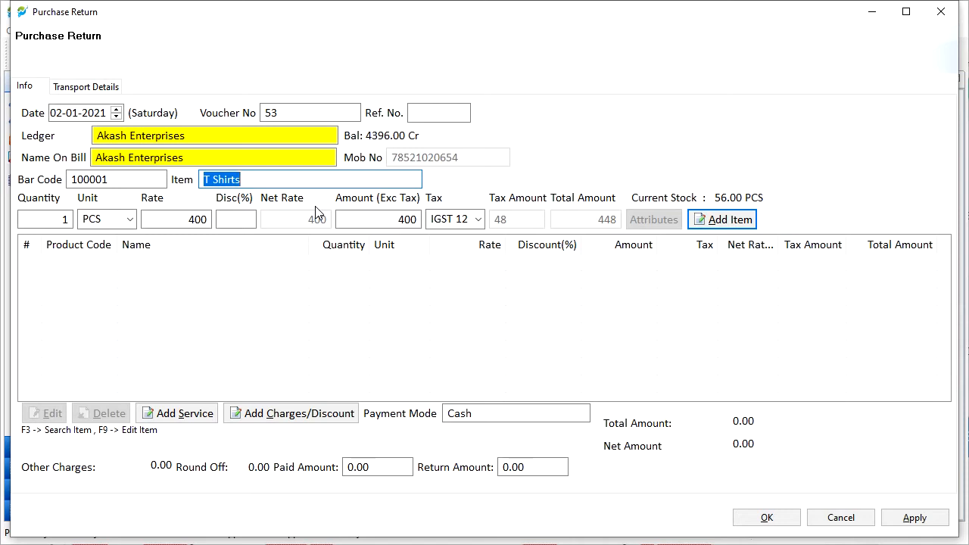
{"action": "type", "text": "n"}
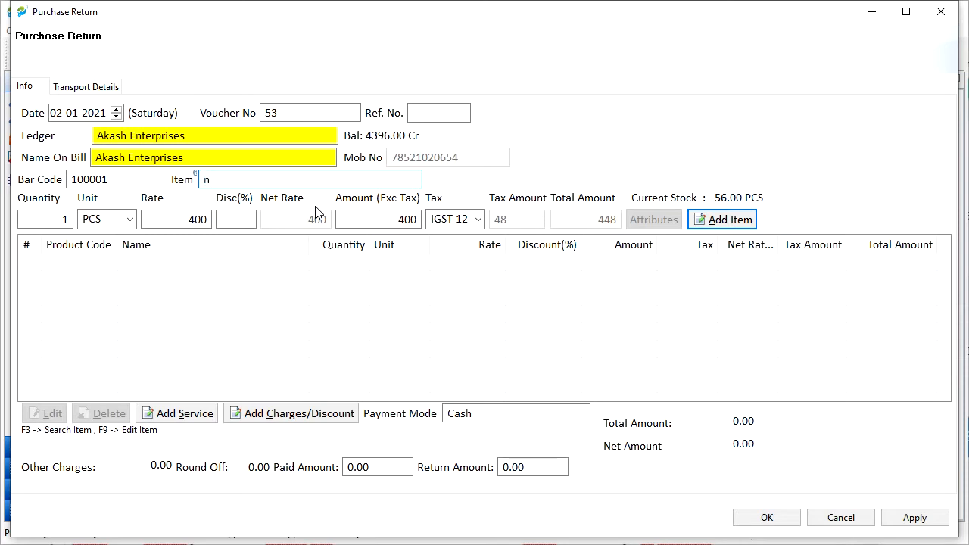
{"action": "type", "text": "ew"}
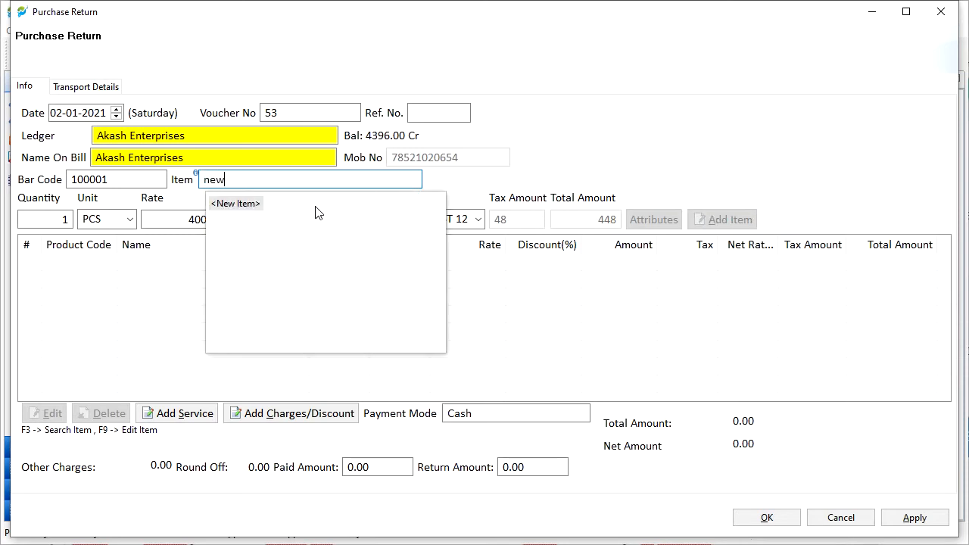
{"action": "key", "text": "Return"}
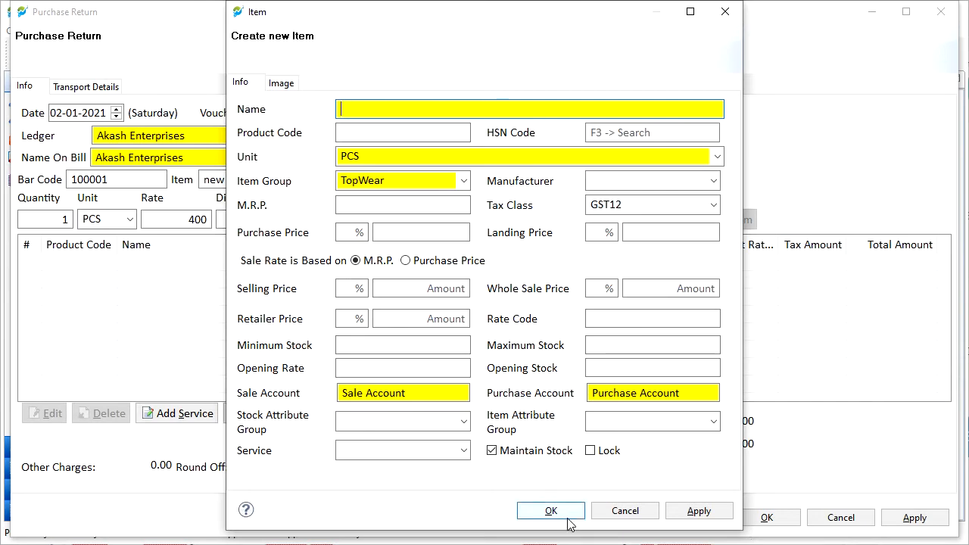
{"action": "left_click", "coordinate": [625, 518]}
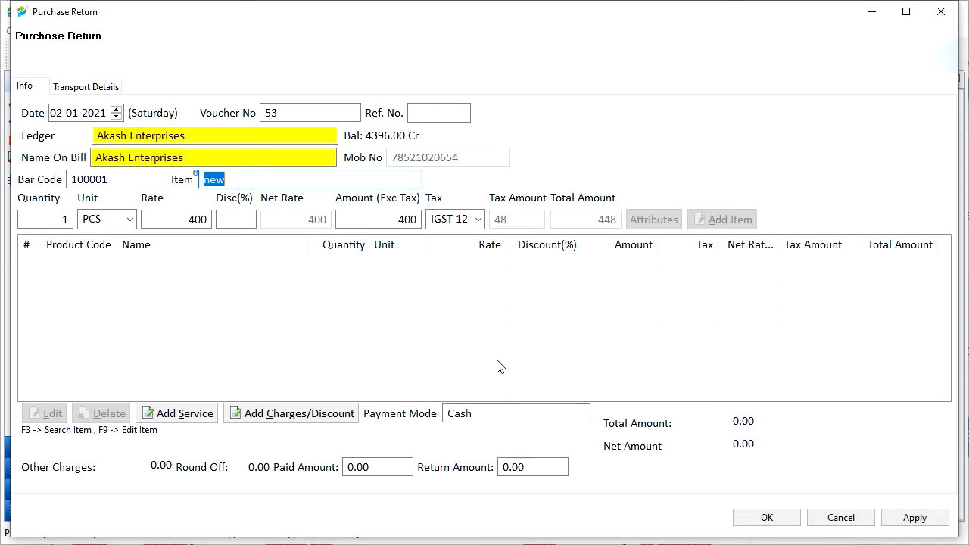
Step: Open the item search, filter it by "t s" and select T Shirts for the return
{"action": "key", "text": "F3"}
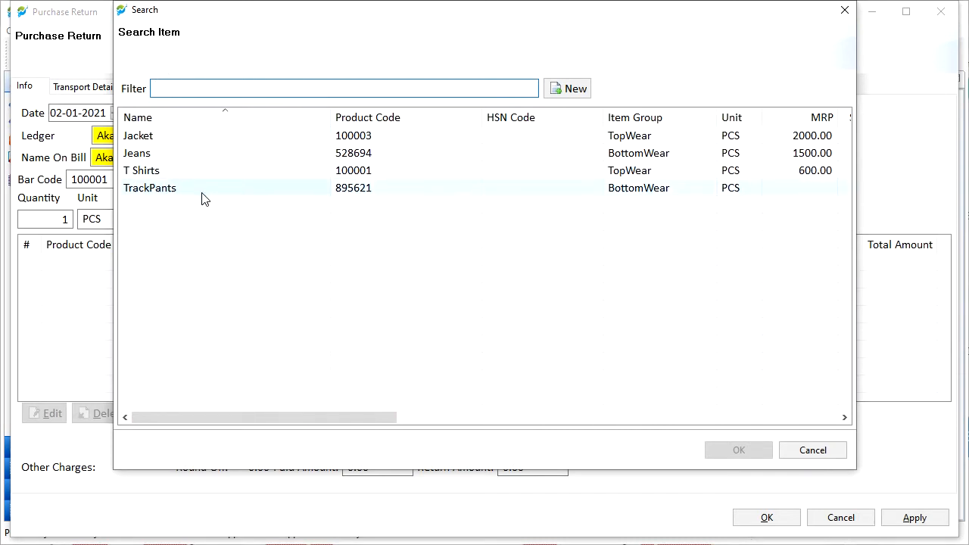
{"action": "type", "text": "t"}
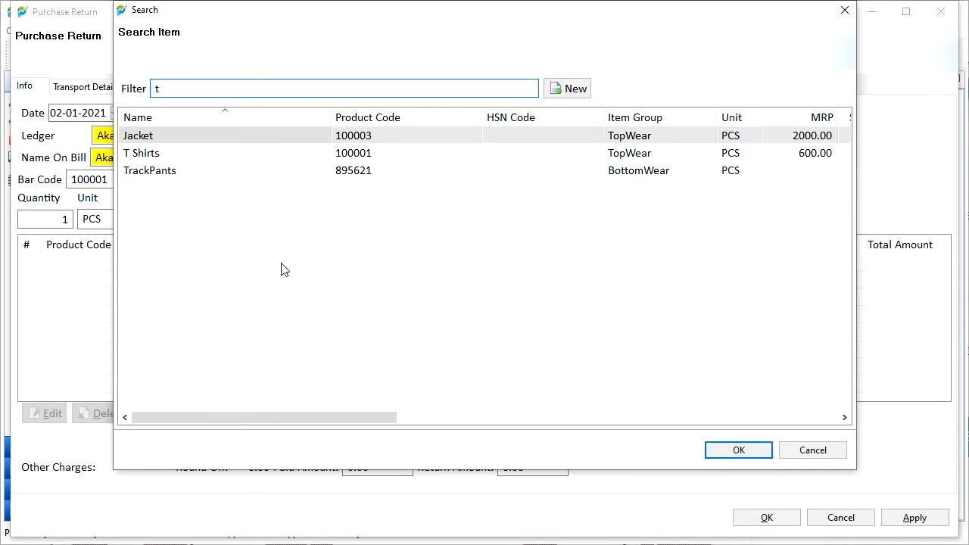
{"action": "type", "text": " s"}
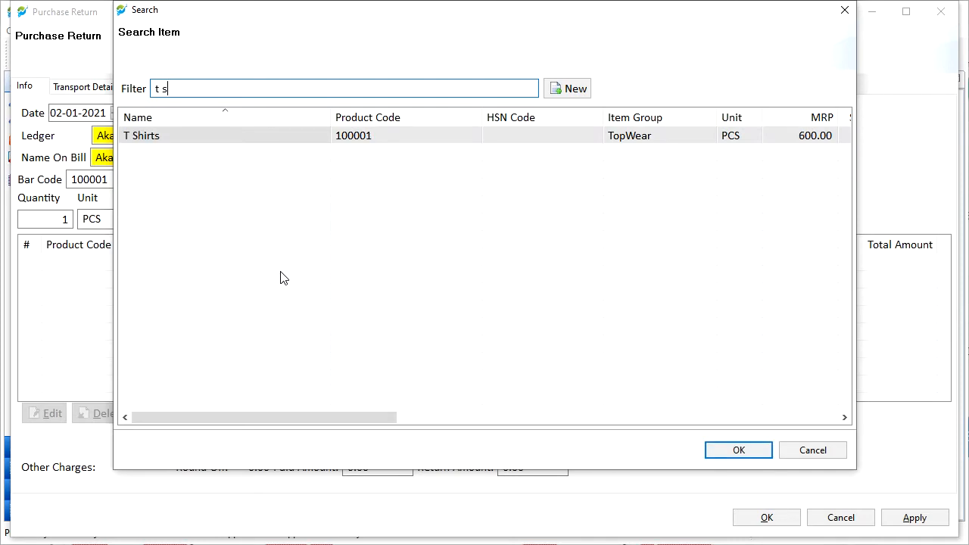
{"action": "key", "text": "Return"}
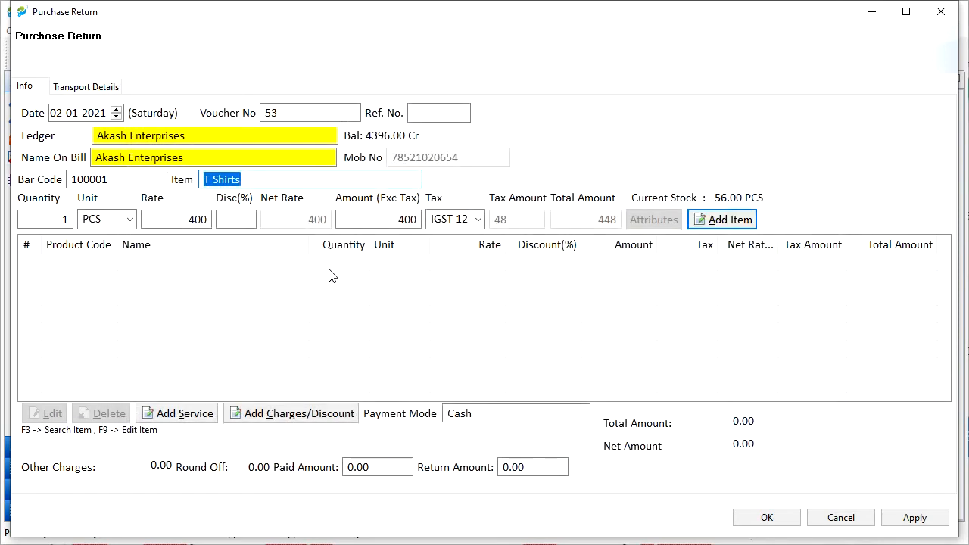
Step: Add the T Shirts to the return list with quantity 5 and tax GST 12
{"action": "left_click", "coordinate": [46, 219]}
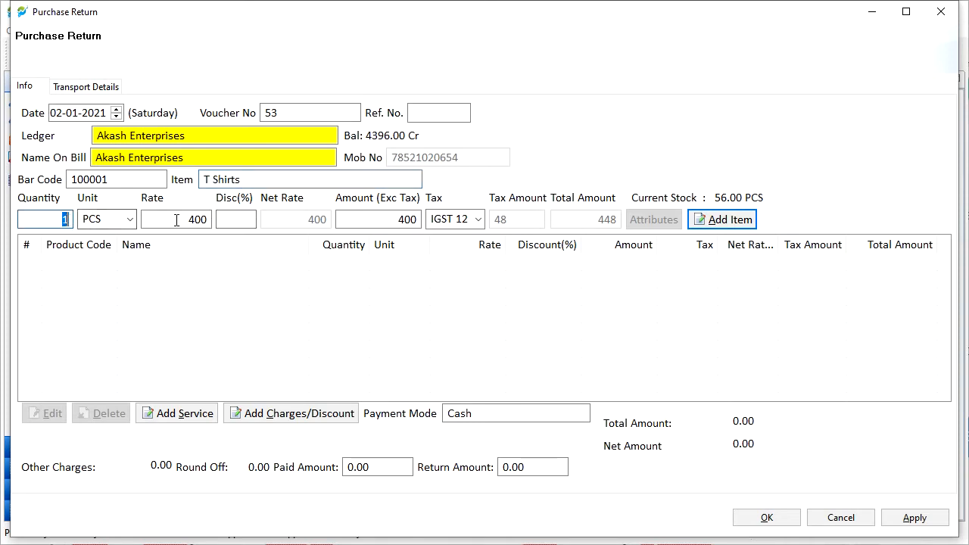
{"action": "type", "text": "5"}
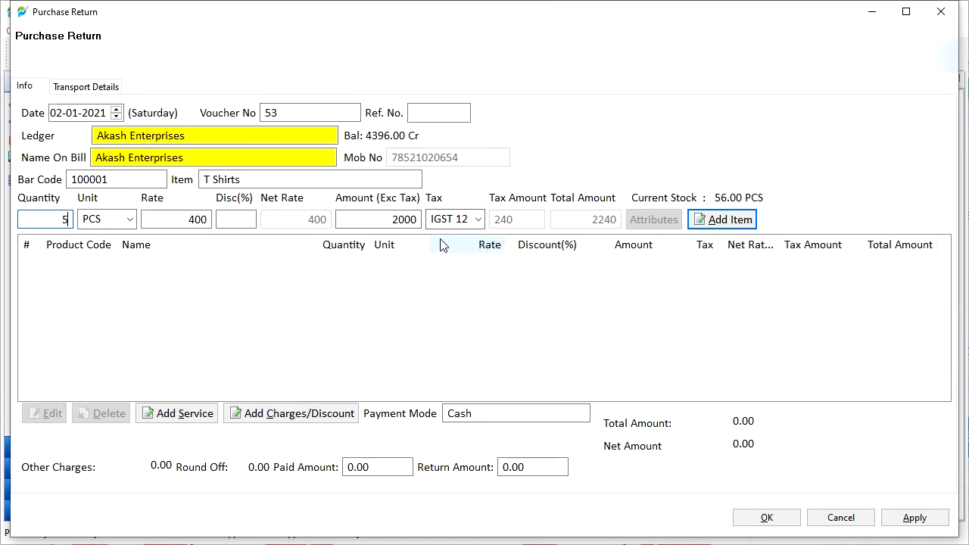
{"action": "left_click", "coordinate": [480, 227]}
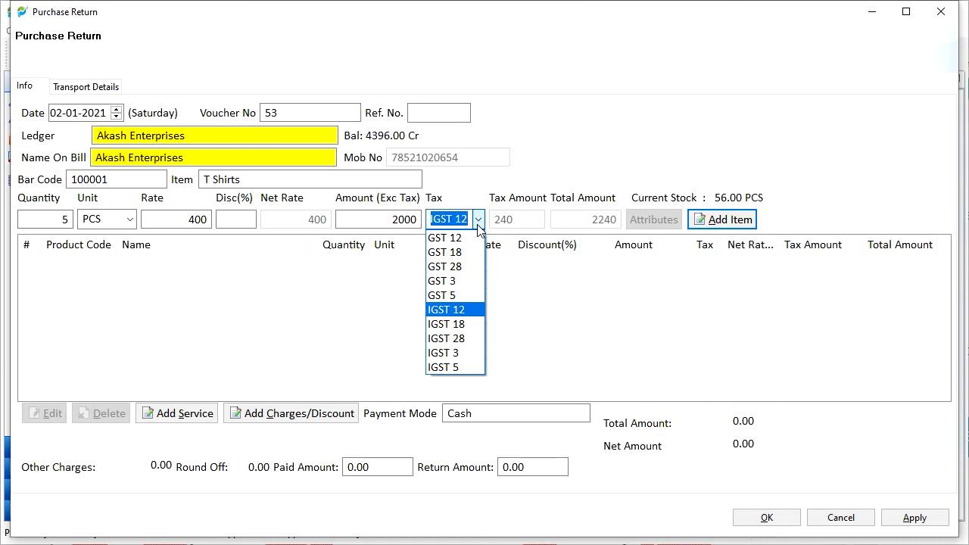
{"action": "left_click", "coordinate": [477, 239]}
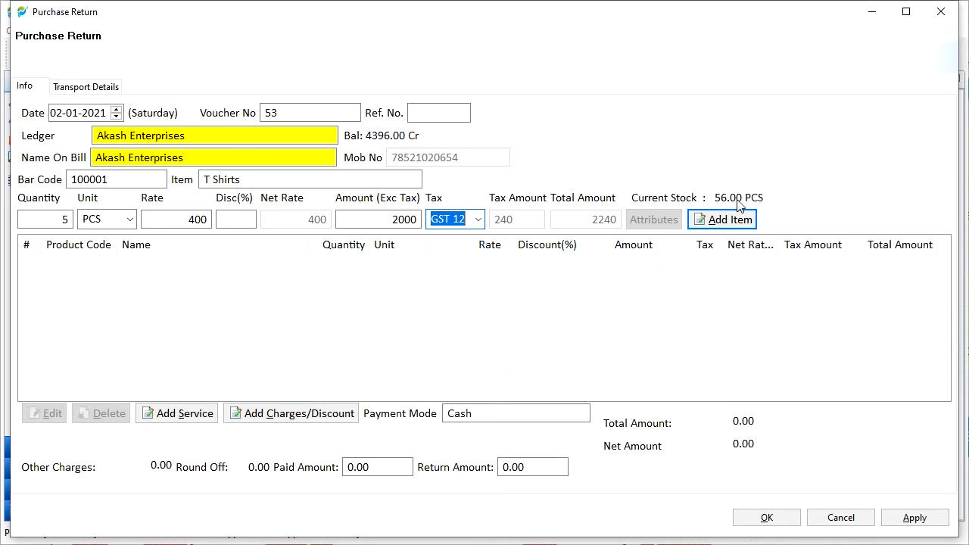
{"action": "left_click", "coordinate": [728, 220]}
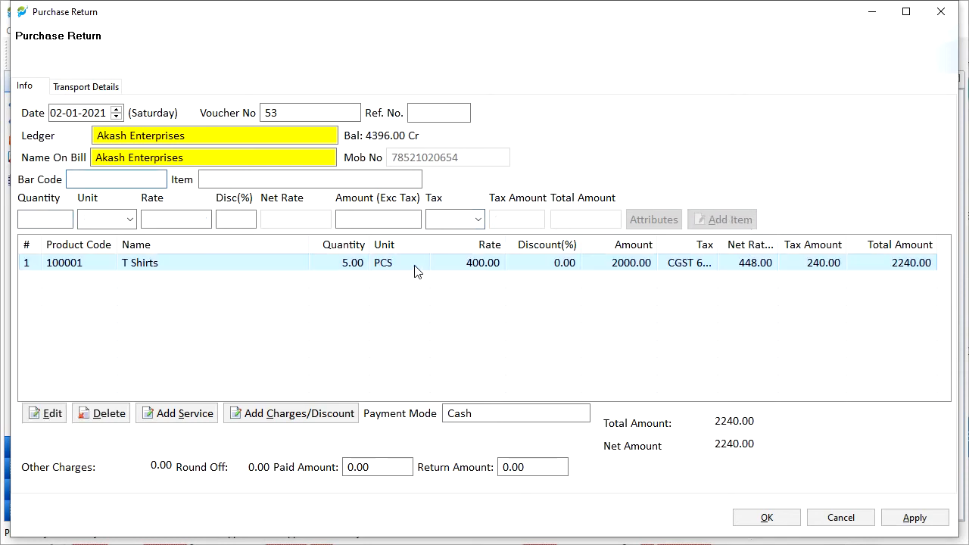
Step: Add Jeans to the return list by entering the bar code 528694
{"action": "left_click", "coordinate": [609, 264]}
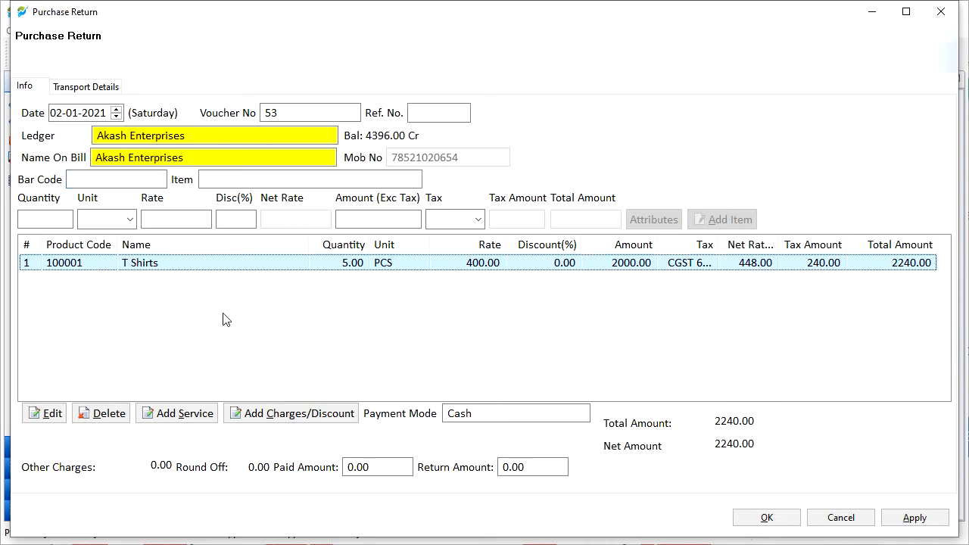
{"action": "left_click", "coordinate": [84, 182]}
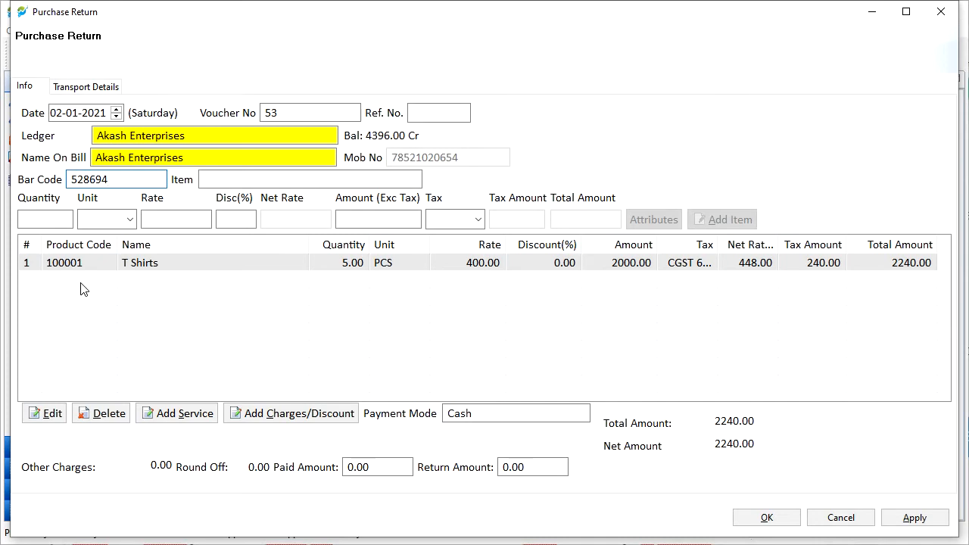
{"action": "key", "text": "Return"}
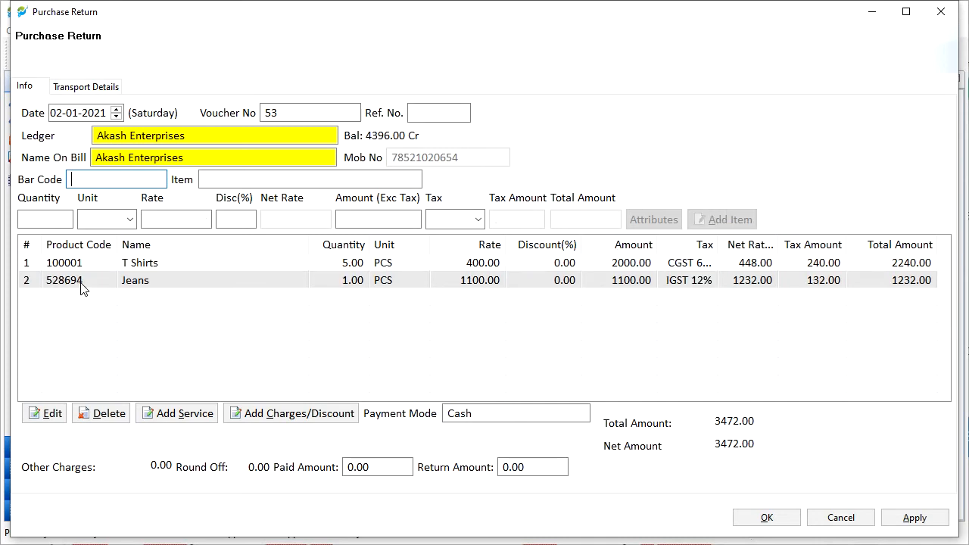
Step: Edit the Jeans line in the return list and set its quantity to 2
{"action": "left_click", "coordinate": [82, 285]}
{"action": "left_click", "coordinate": [174, 283]}
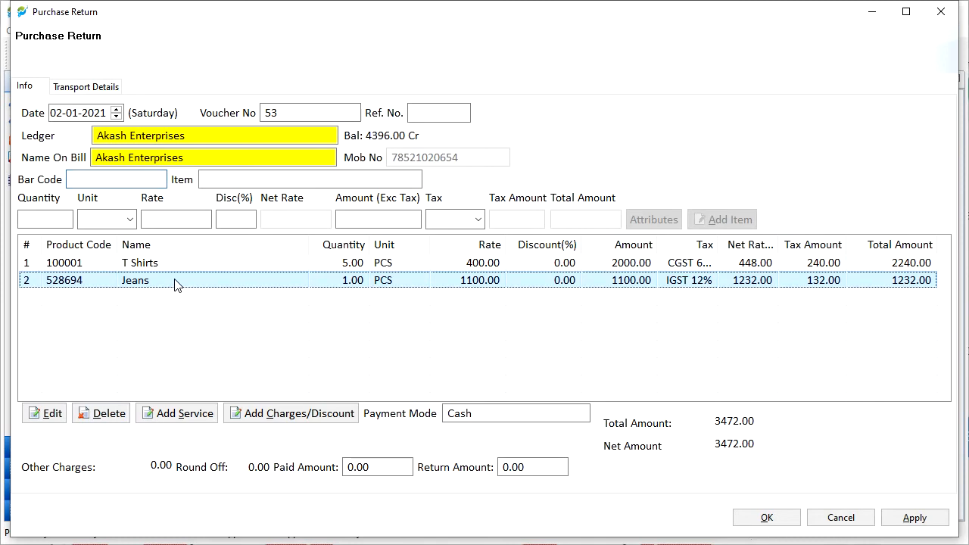
{"action": "left_click", "coordinate": [46, 415]}
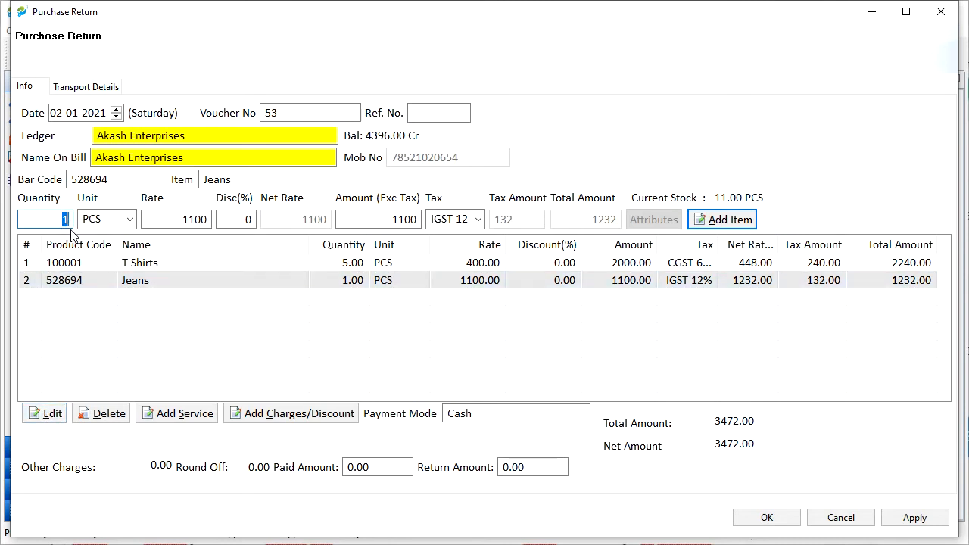
{"action": "type", "text": "2"}
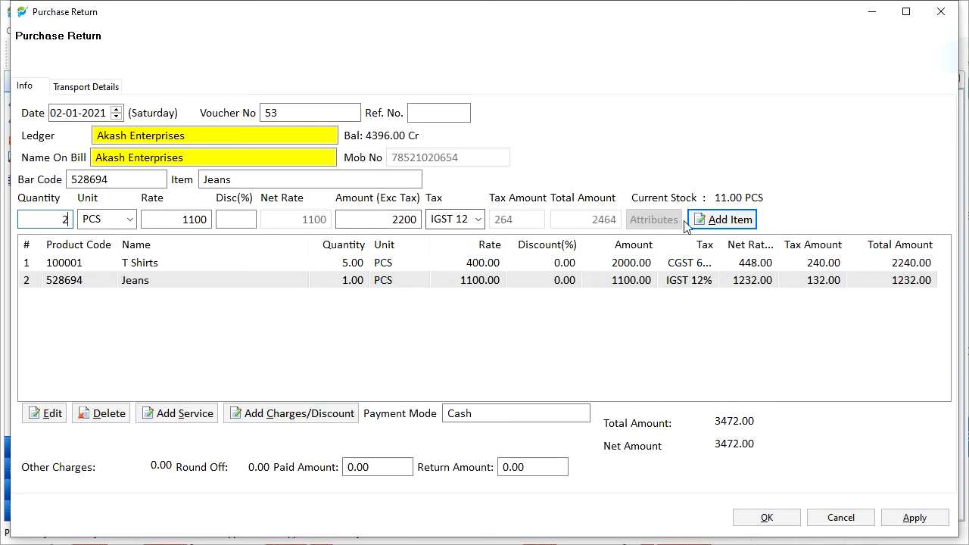
{"action": "left_click", "coordinate": [712, 220]}
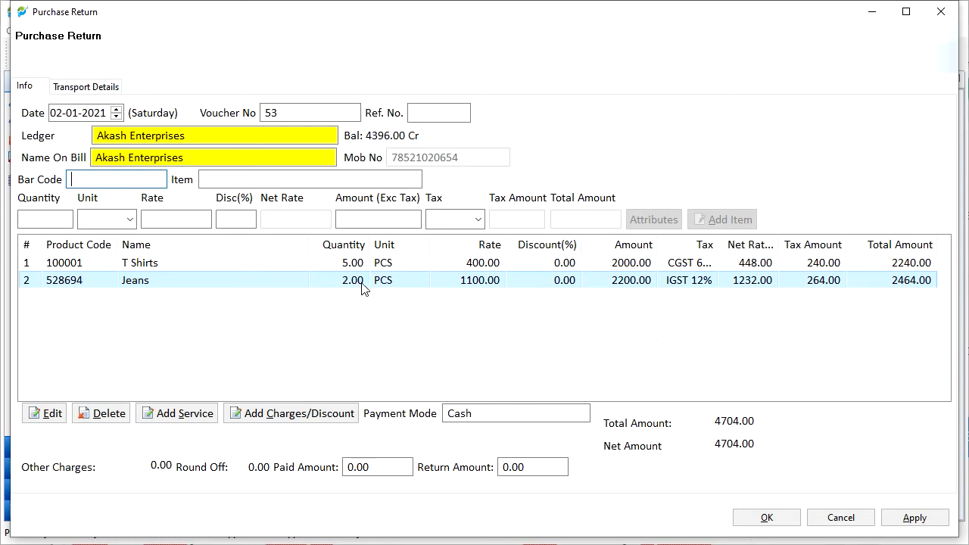
Step: Delete the Jeans line from the return list
{"action": "left_click", "coordinate": [309, 281]}
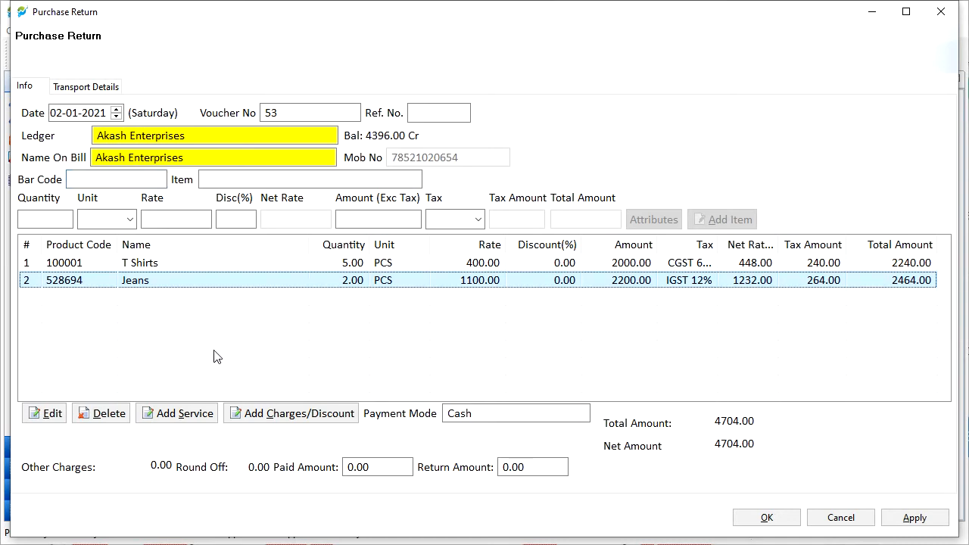
{"action": "left_click", "coordinate": [103, 416]}
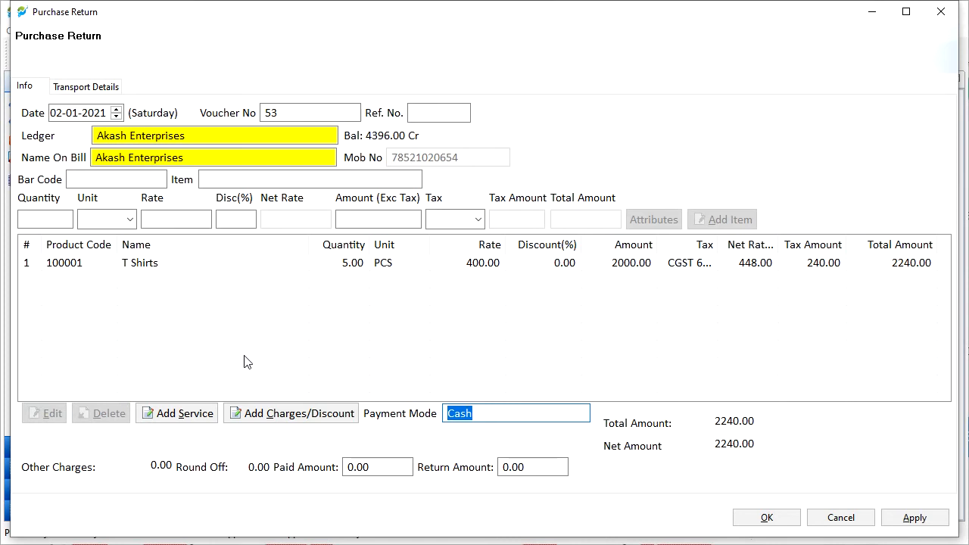
{"action": "left_click", "coordinate": [194, 416]}
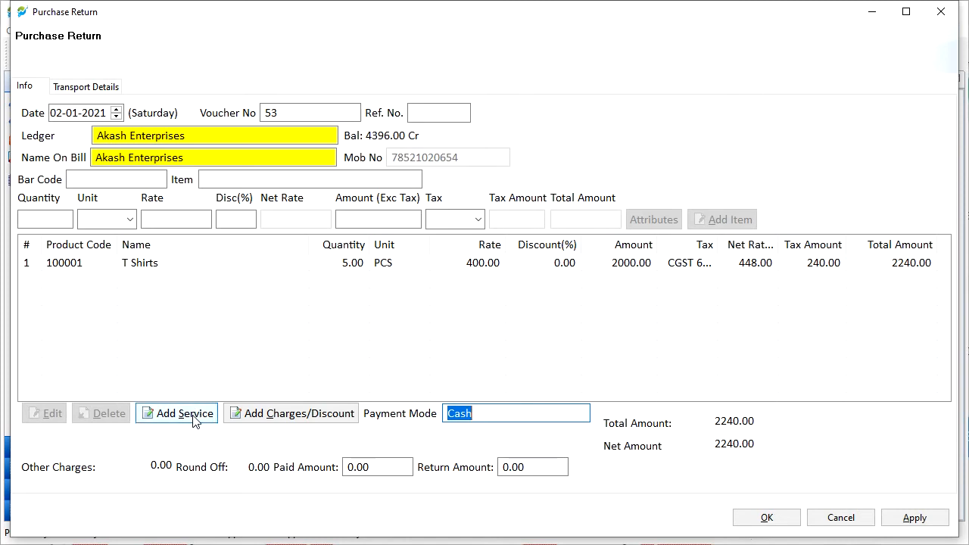
{"action": "left_click", "coordinate": [193, 416]}
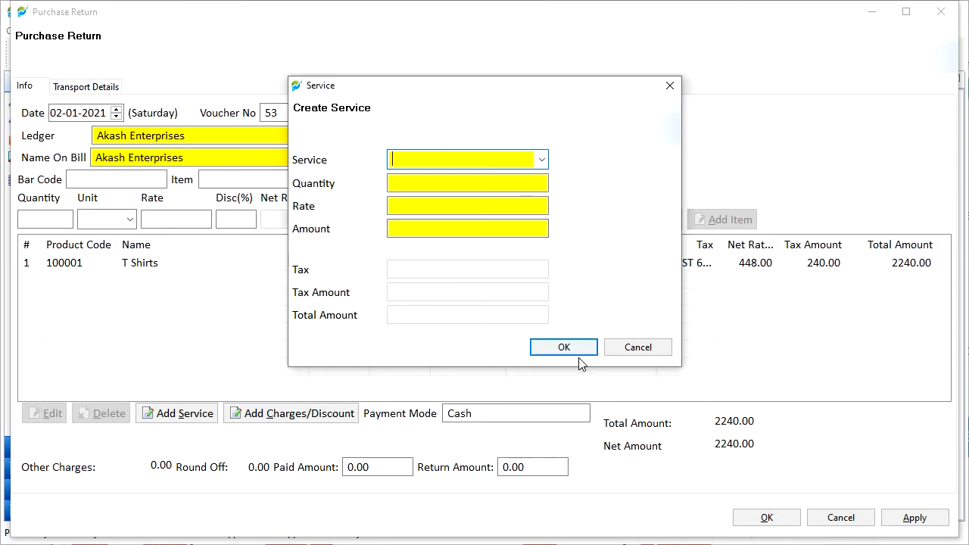
{"action": "left_click", "coordinate": [636, 347]}
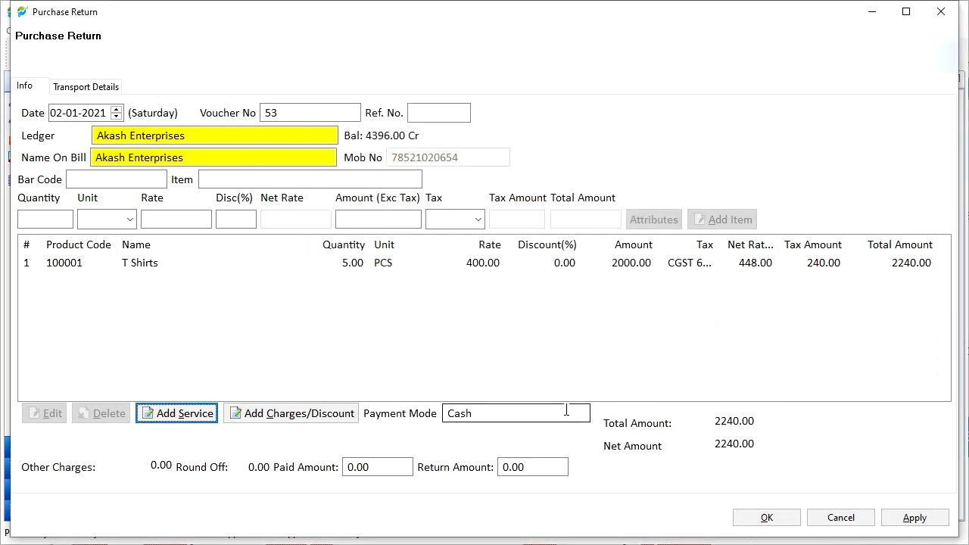
Step: Set the payment mode to Paytm, and save the purchase return after viewing its transport details
{"action": "left_click", "coordinate": [543, 413]}
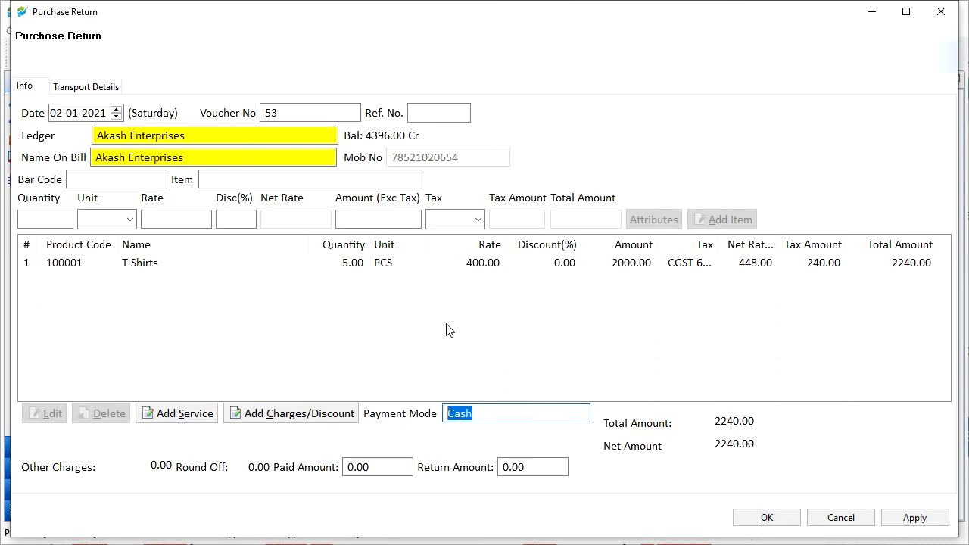
{"action": "type", "text": "pa"}
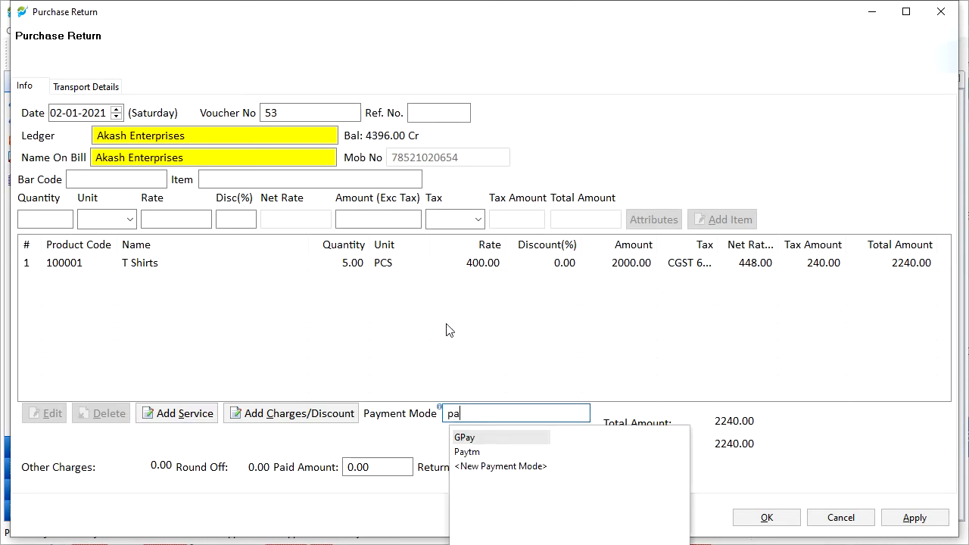
{"action": "key", "text": "Down"}
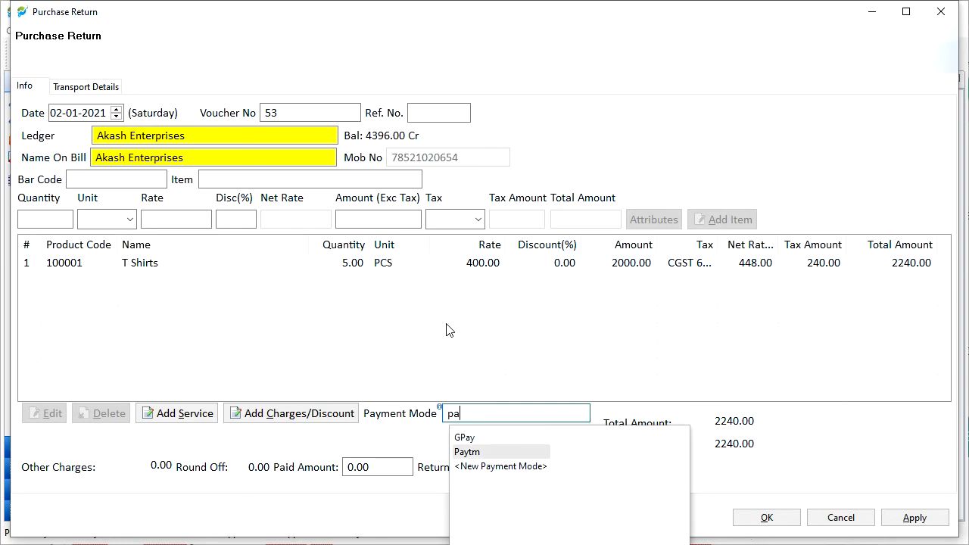
{"action": "key", "text": "Return"}
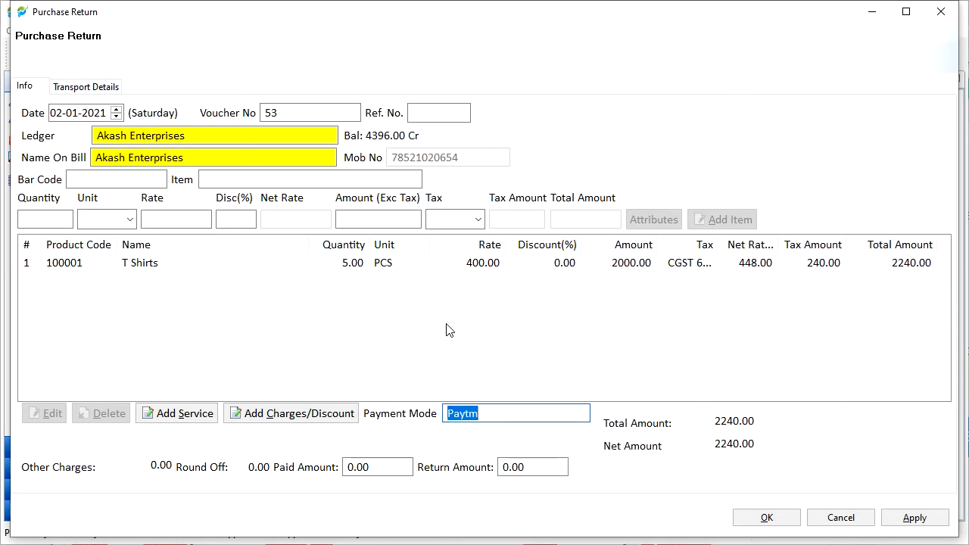
{"action": "left_click", "coordinate": [96, 88]}
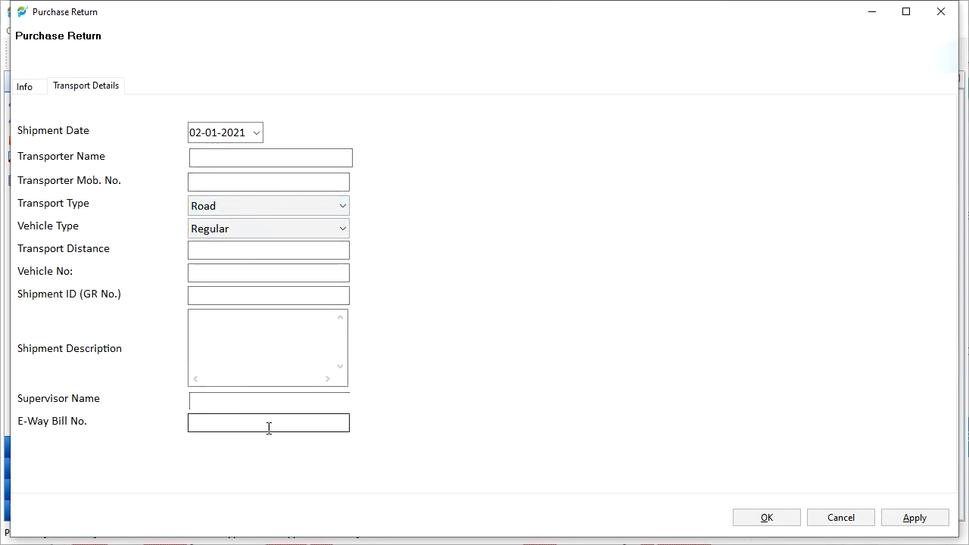
{"action": "left_click", "coordinate": [767, 525]}
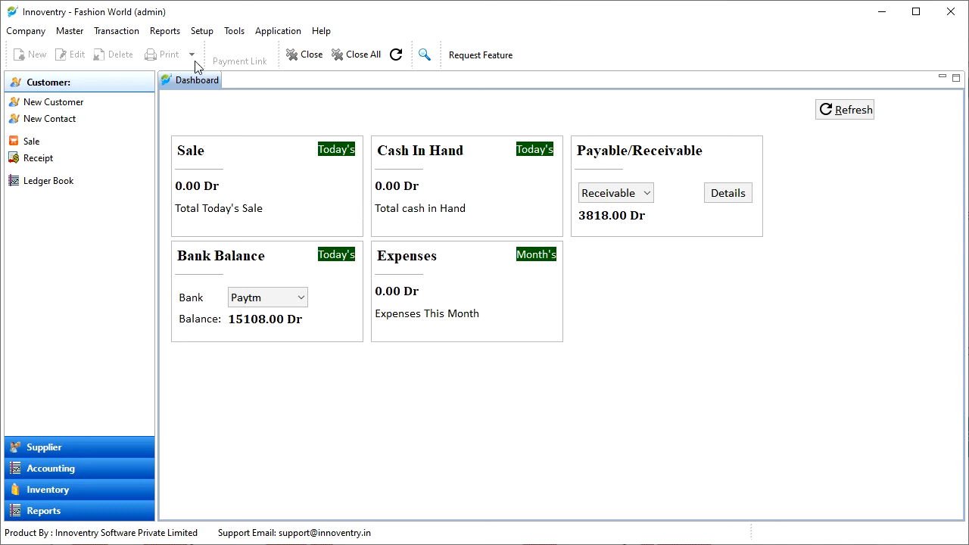
Step: Open the Purchase Register and show the purchases from 29-12-2020 to 02-01-2021
{"action": "left_click", "coordinate": [167, 31]}
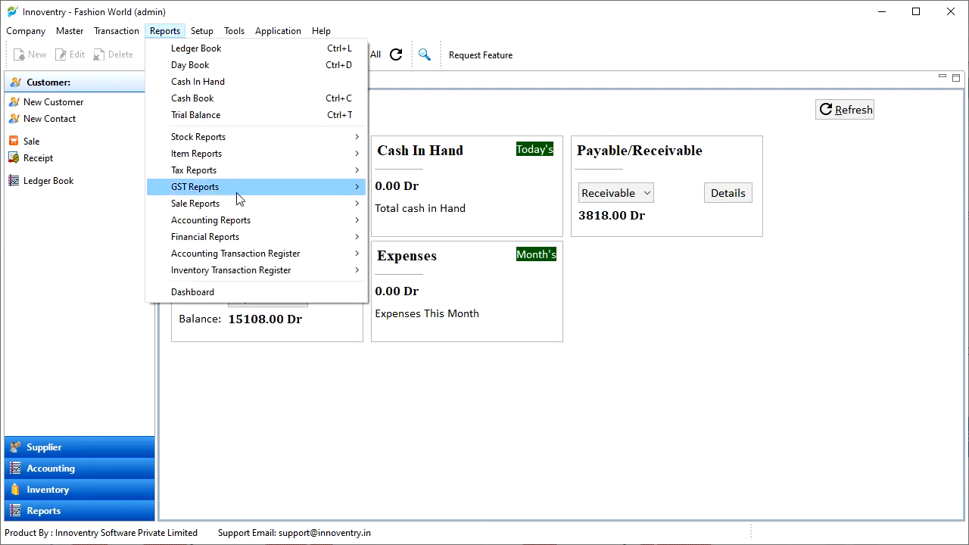
{"action": "mouse_move", "coordinate": [327, 272]}
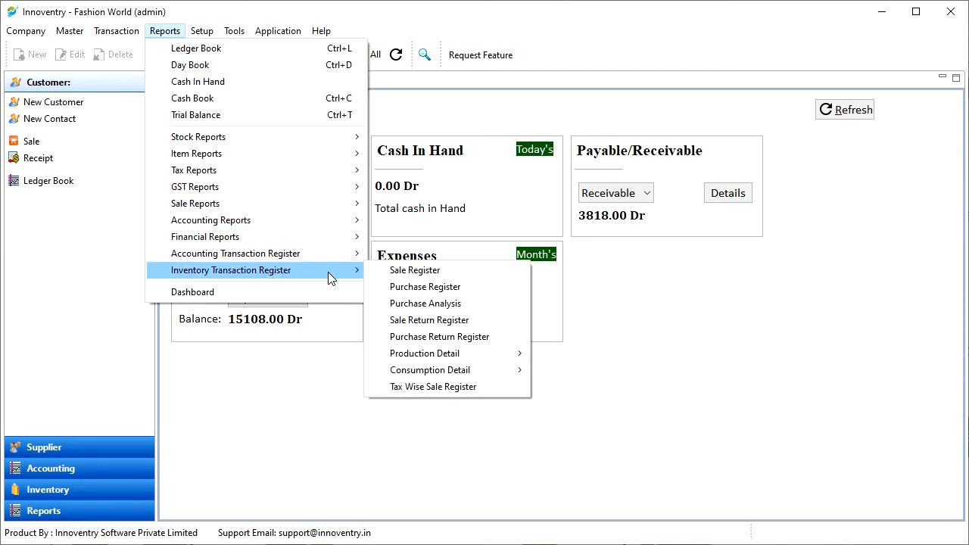
{"action": "left_click", "coordinate": [428, 294]}
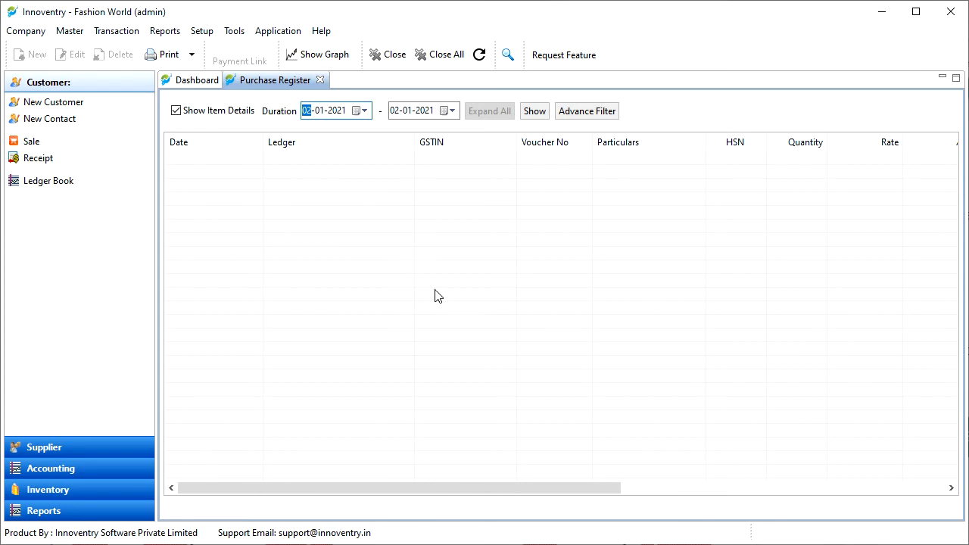
{"action": "left_click", "coordinate": [366, 112]}
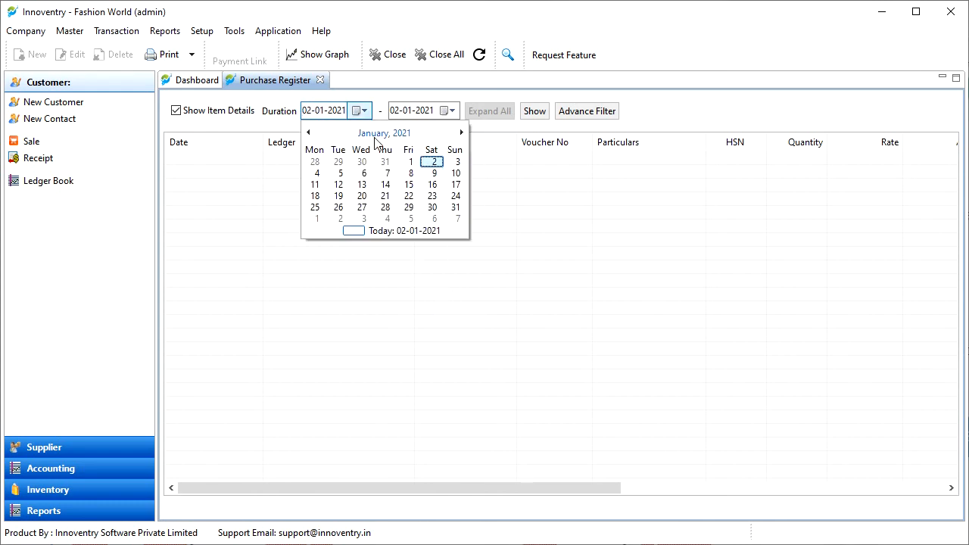
{"action": "left_click", "coordinate": [308, 133]}
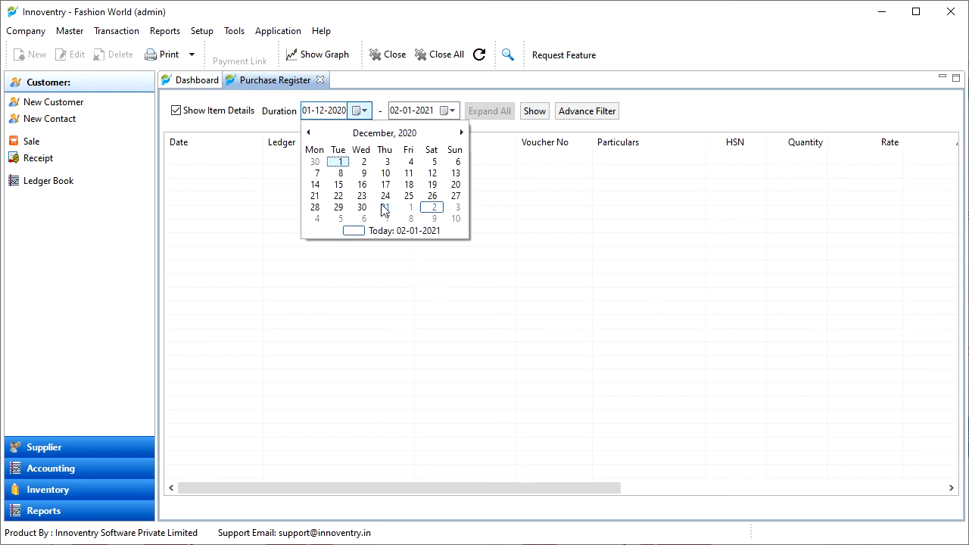
{"action": "left_click", "coordinate": [339, 206]}
{"action": "left_click", "coordinate": [534, 112]}
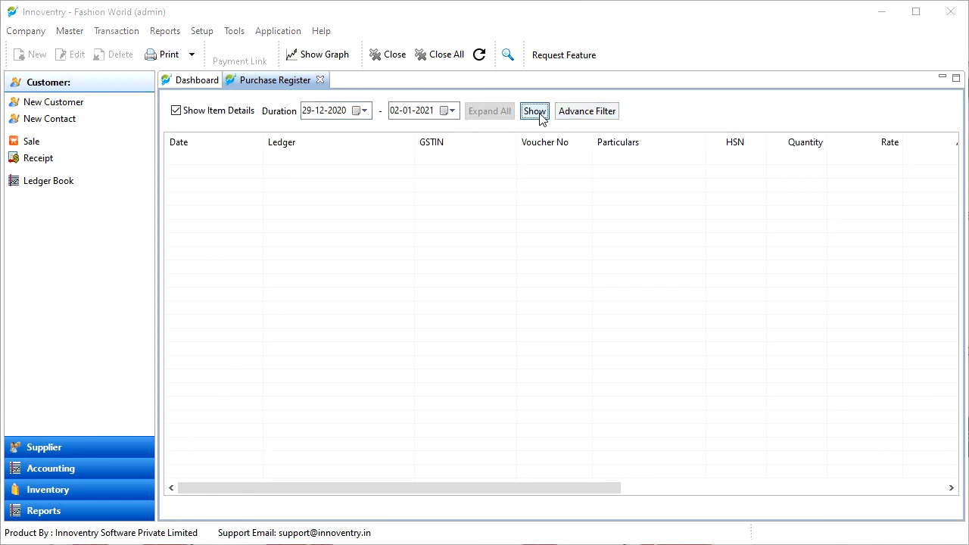
Step: Create a purchase return from the Akash Enterprises purchase with voucher number 14 and clear its reference number
{"action": "left_click", "coordinate": [478, 191]}
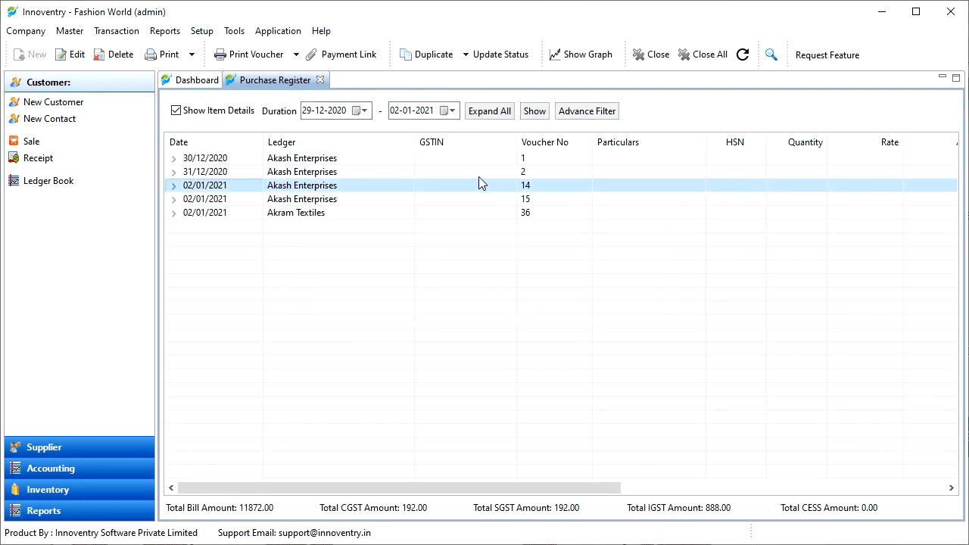
{"action": "left_click", "coordinate": [466, 58]}
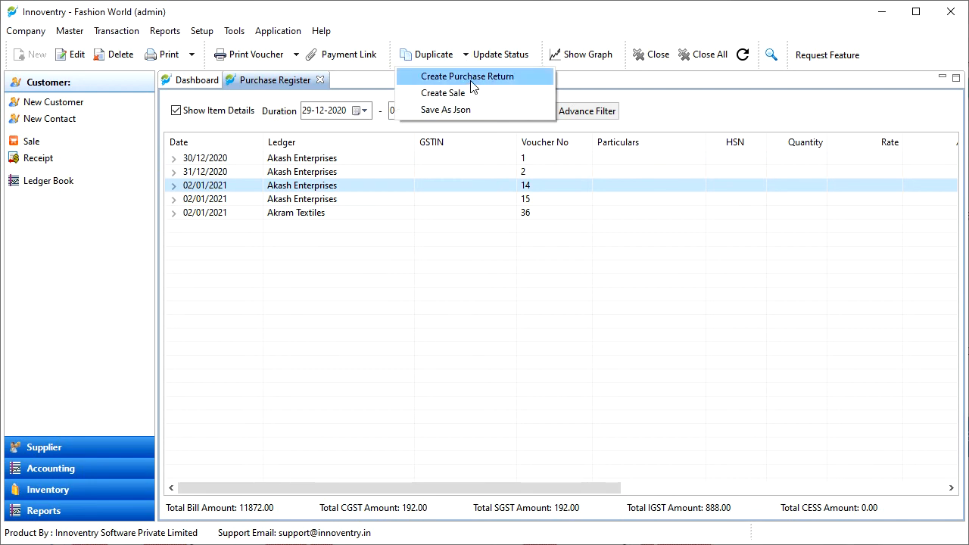
{"action": "left_click", "coordinate": [471, 79]}
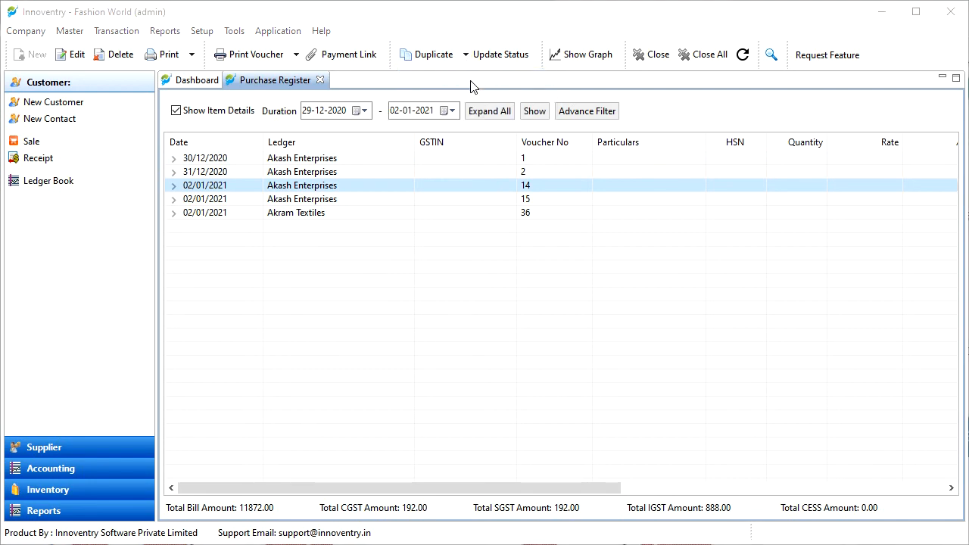
{"action": "left_click_drag", "start_coordinate": [446, 106], "coordinate": [394, 108]}
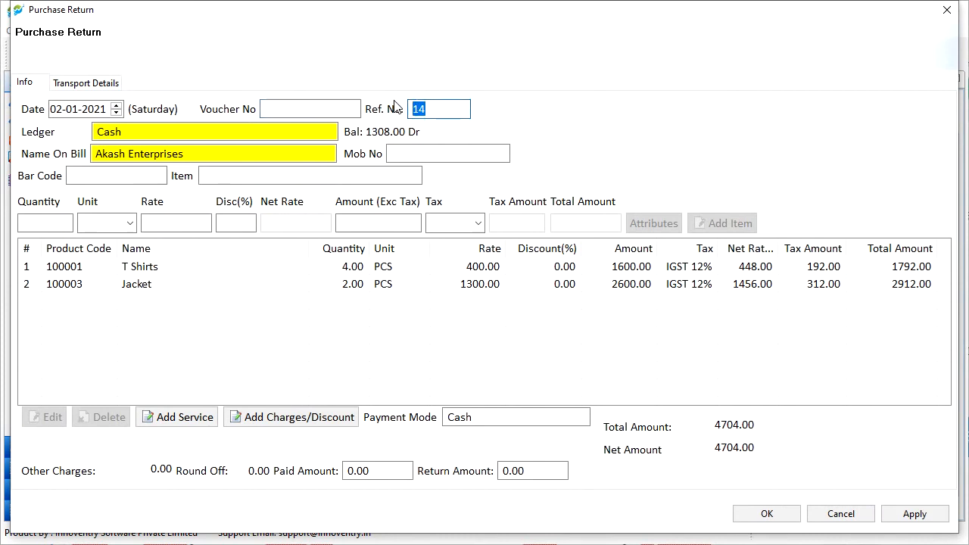
{"action": "key", "text": "BackSpace"}
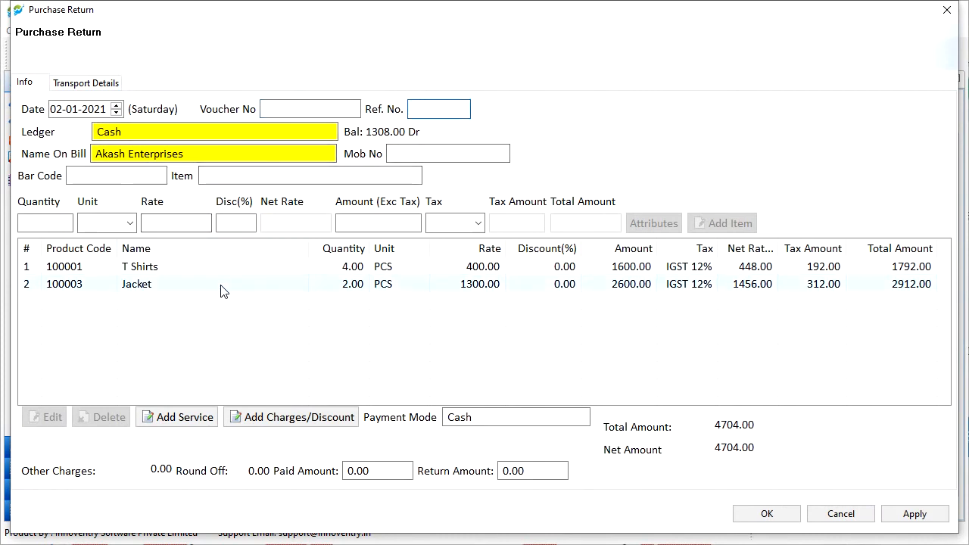
Step: Open the Jacket line for editing, put it back in the list and save the purchase return
{"action": "left_click", "coordinate": [293, 293]}
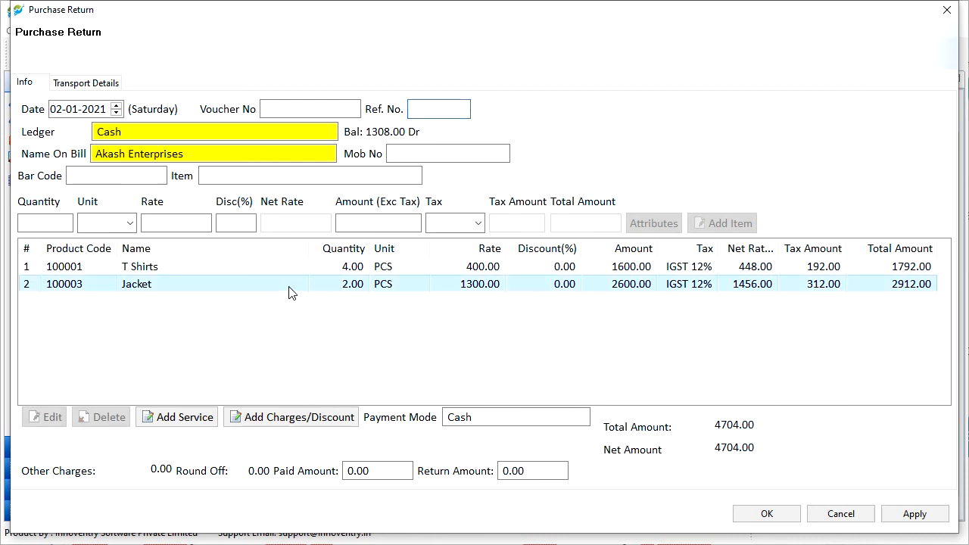
{"action": "left_click", "coordinate": [46, 418]}
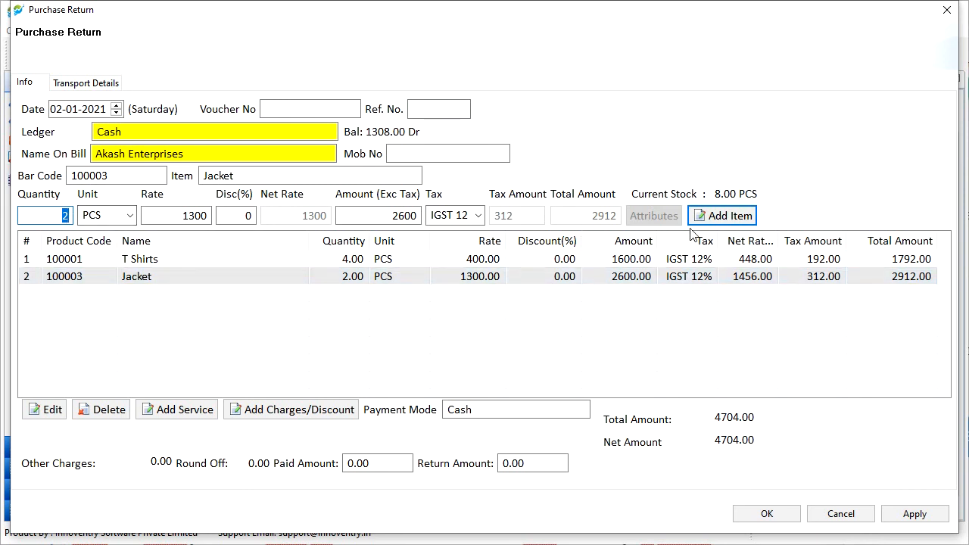
{"action": "left_click", "coordinate": [721, 217]}
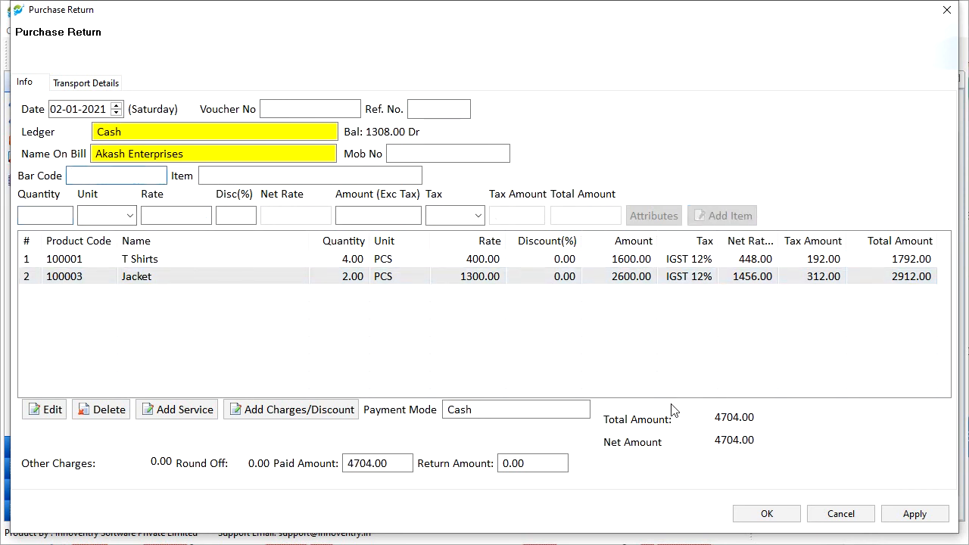
{"action": "left_click", "coordinate": [763, 516]}
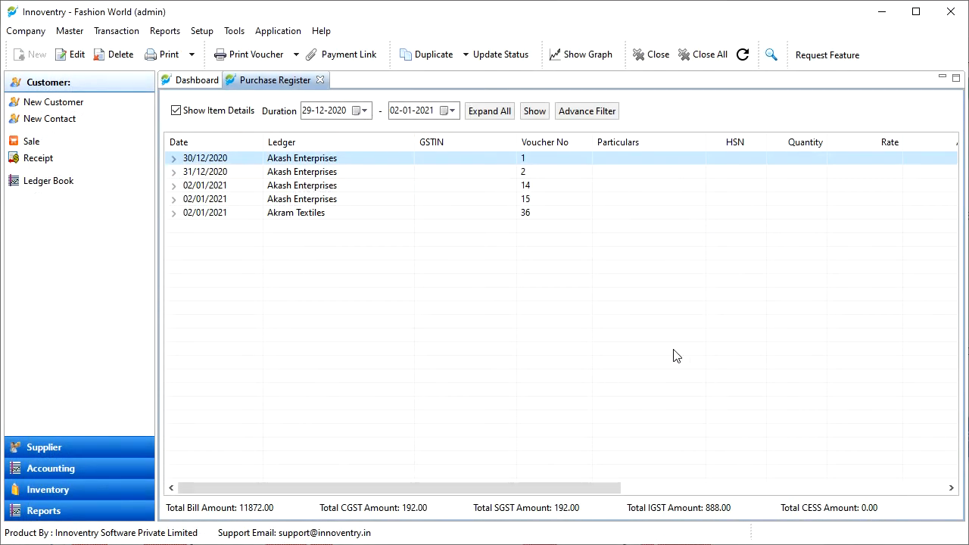
Step: Open the Day Book and examine the cash purchase return and the return with voucher number 53
{"action": "left_click", "coordinate": [167, 32]}
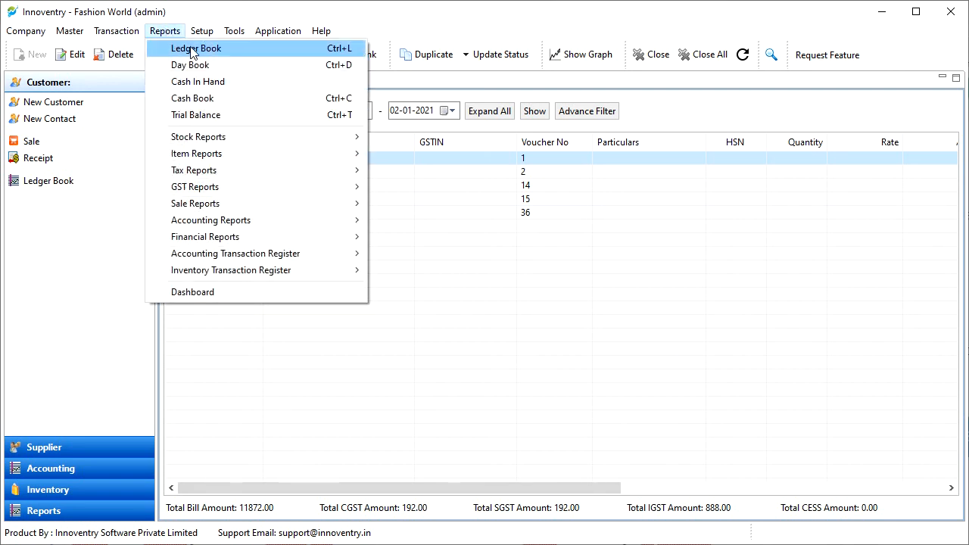
{"action": "left_click", "coordinate": [231, 67]}
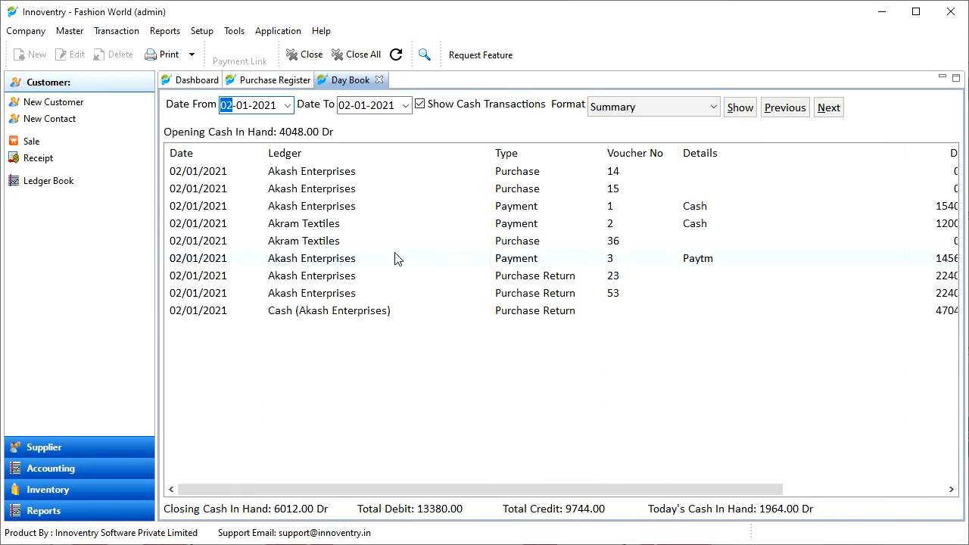
{"action": "left_click", "coordinate": [423, 316]}
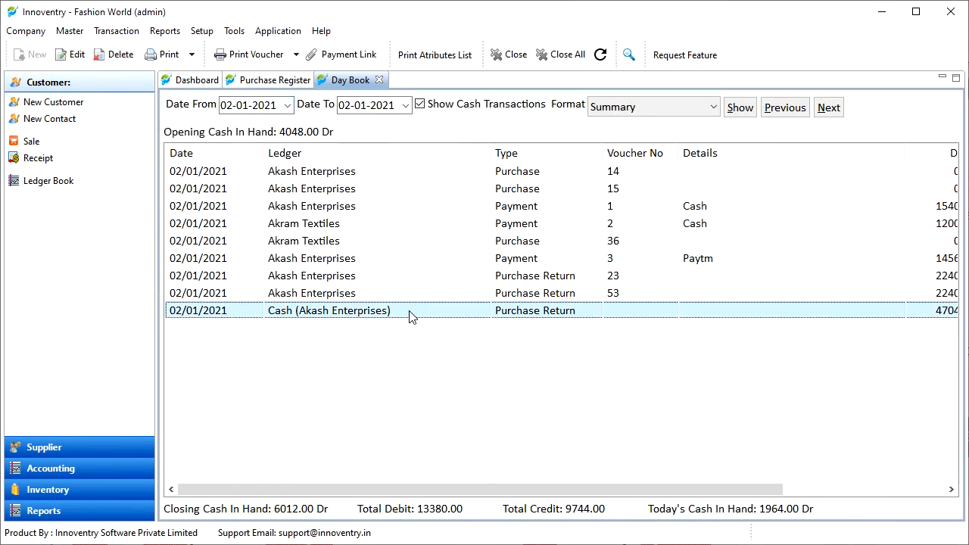
{"action": "left_click", "coordinate": [392, 299]}
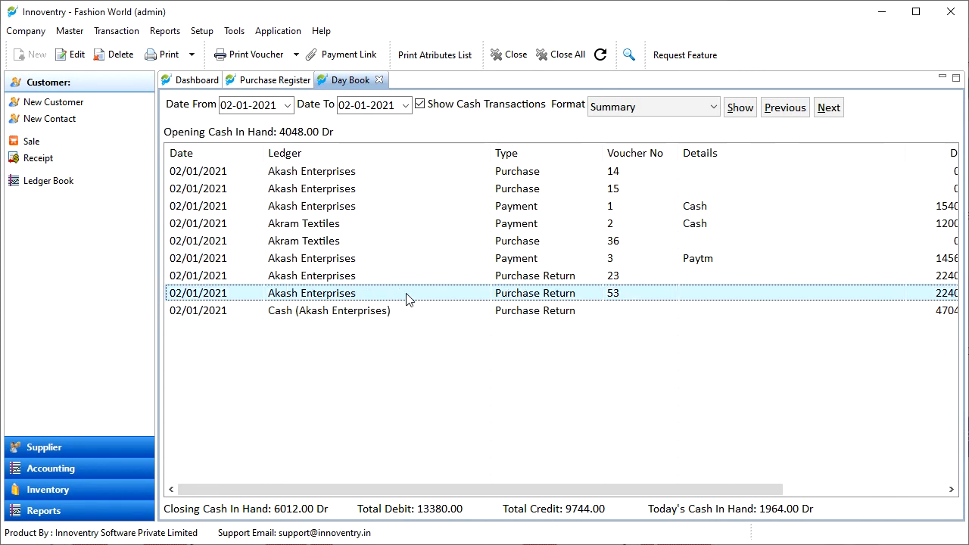